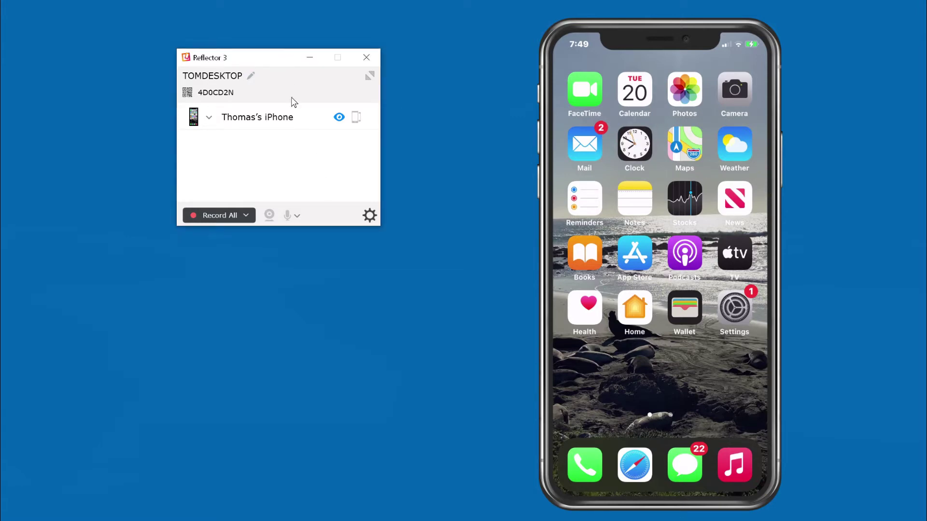
# - Open the Reflector 3 gear settings menu while the iPhone is mirrored beside the window
pyautogui.click(368, 215)
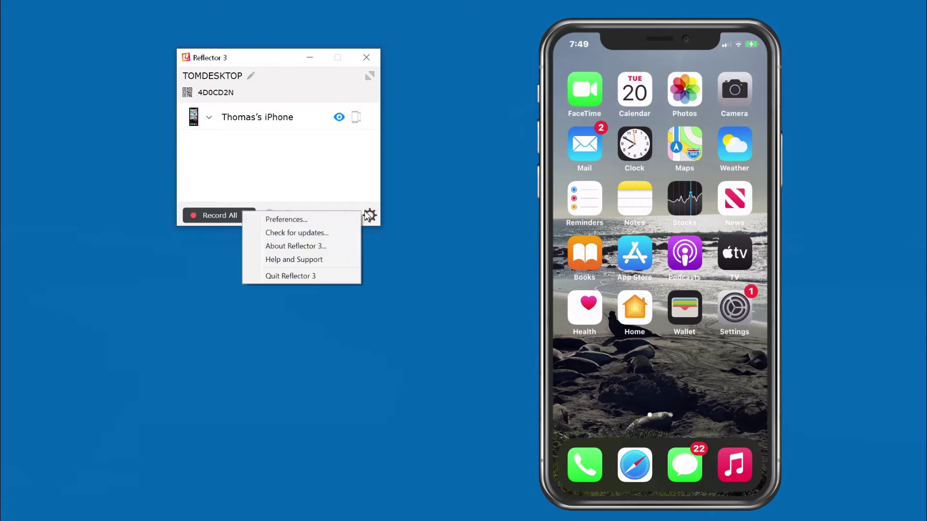
# - Open Preferences on the General tab and step through the Show Client Name choice
pyautogui.click(286, 220)
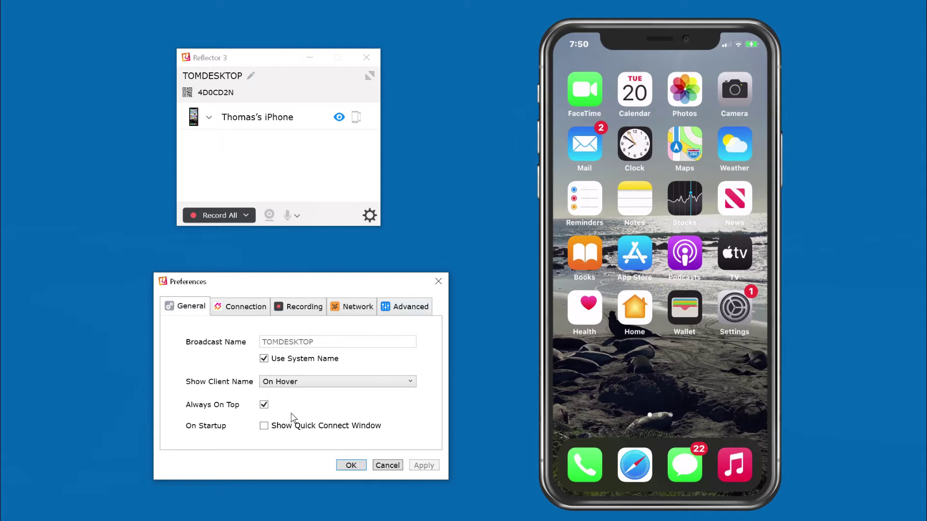
pyautogui.press('Up')
# - Toggle Use System Name, then set Show Client Name to Off, Always, and finally On Hover
pyautogui.doubleClick(263, 359)
pyautogui.click(410, 382)
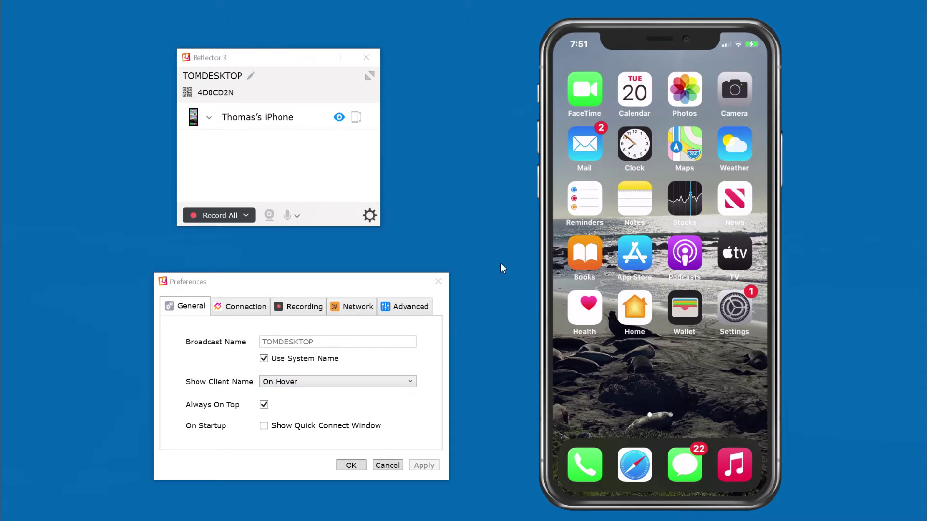
pyautogui.moveTo(608, 266)
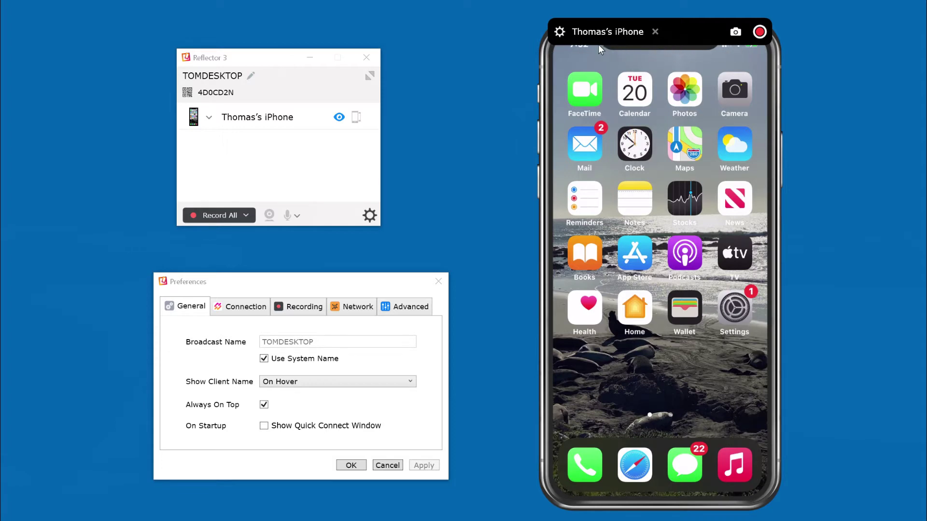
pyautogui.click(410, 382)
pyautogui.click(333, 407)
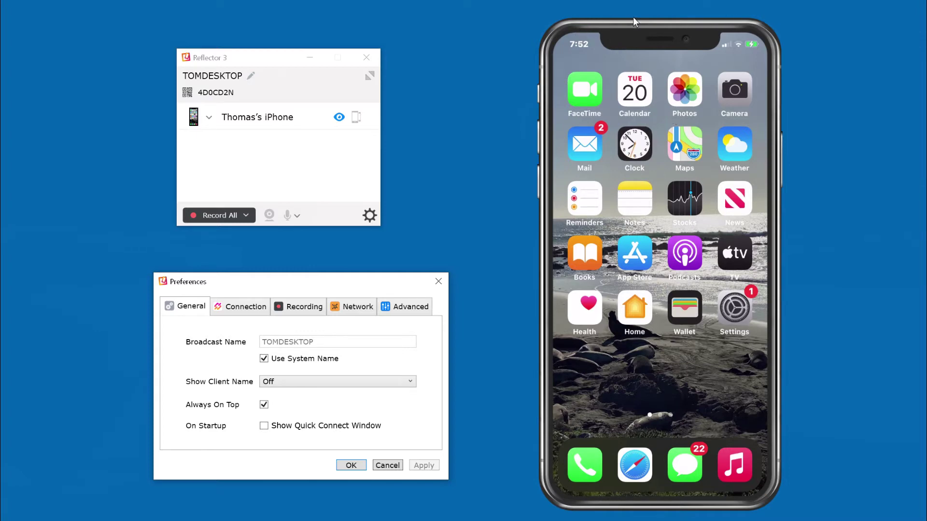
pyautogui.click(410, 381)
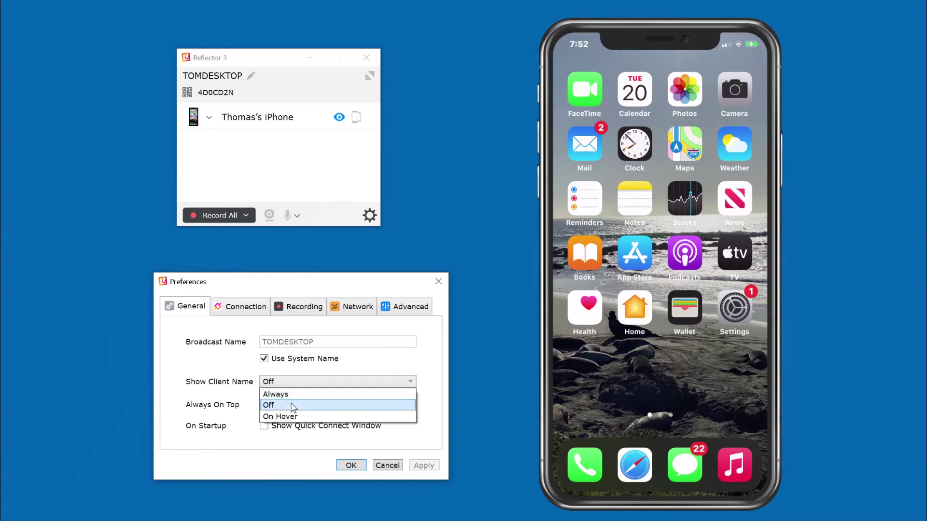
pyautogui.click(292, 393)
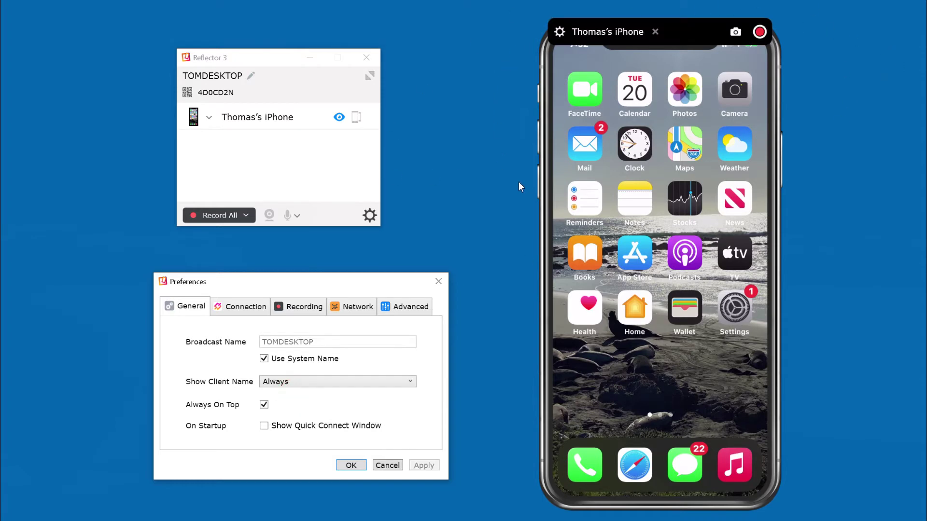
pyautogui.press('Down')
pyautogui.press('Down')
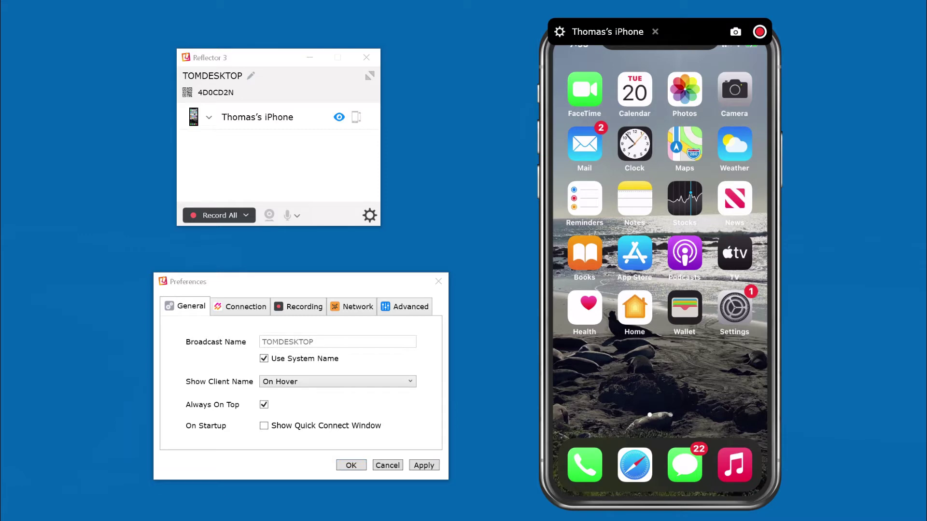
# - Show the Connection settings, where AirPlay Resolution is 1080p - 1920x1080 (Recommended)
pyautogui.moveTo(0, 104); pyautogui.dragTo(583, 23)
pyautogui.click(244, 309)
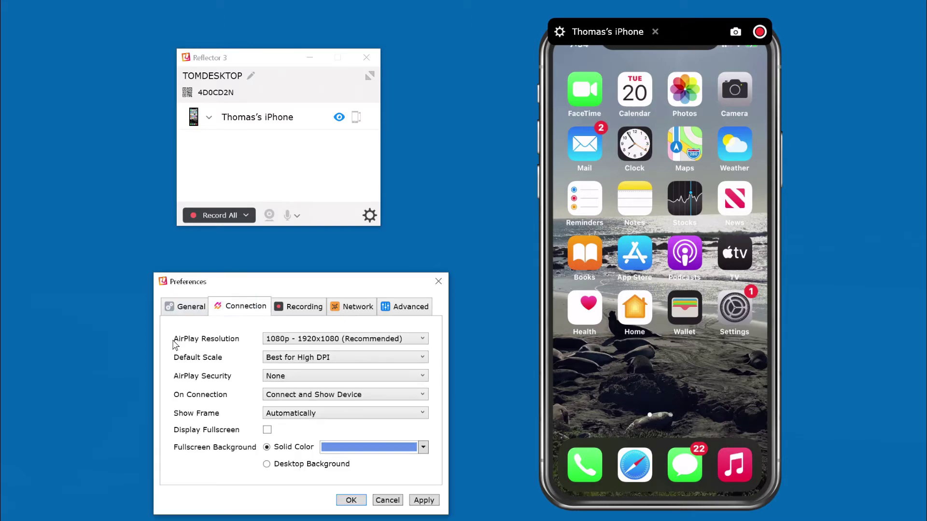
pyautogui.click(423, 339)
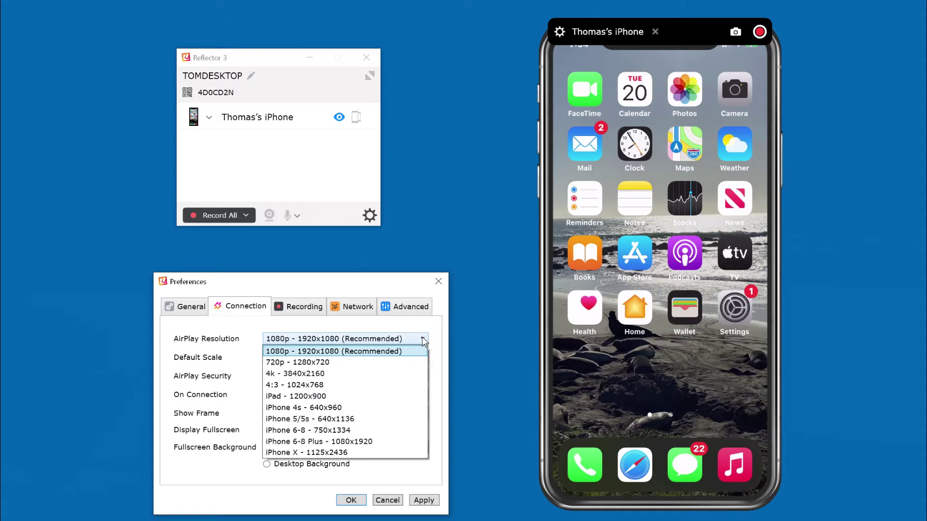
pyautogui.click(422, 339)
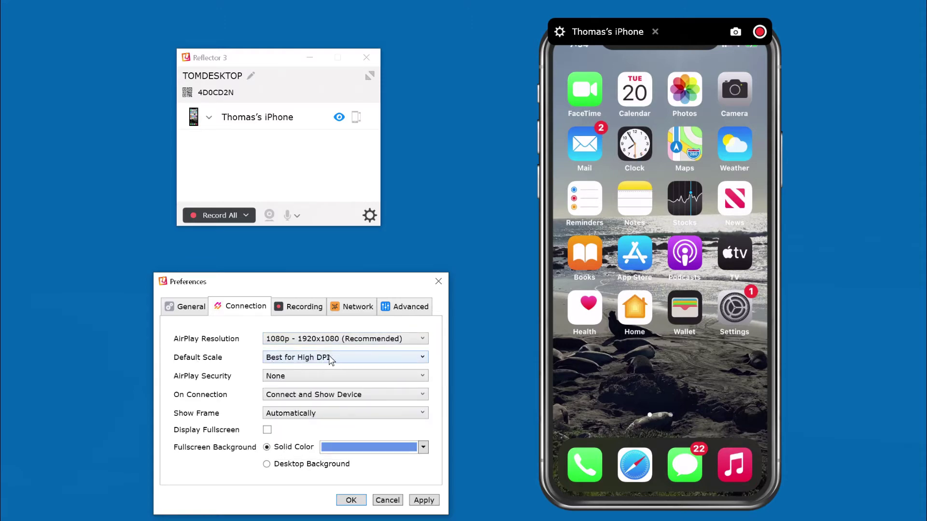
pyautogui.click(423, 357)
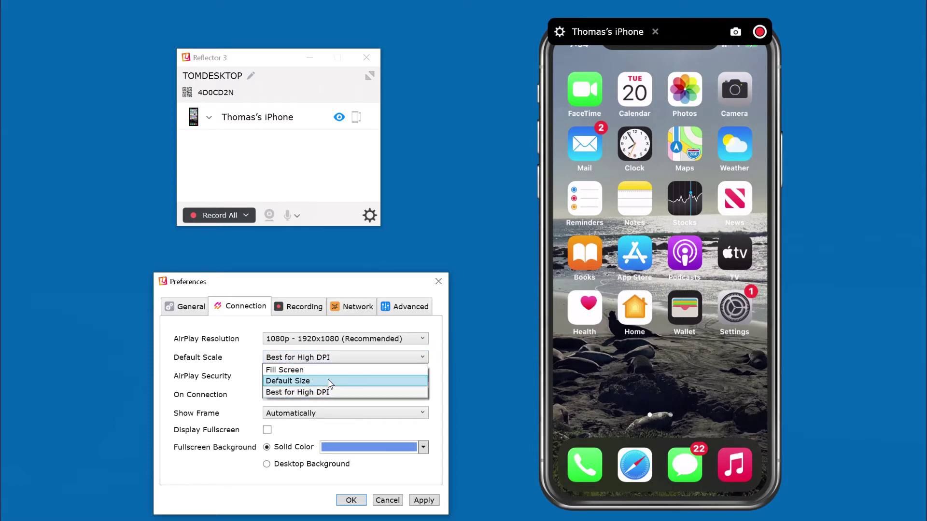
pyautogui.click(359, 359)
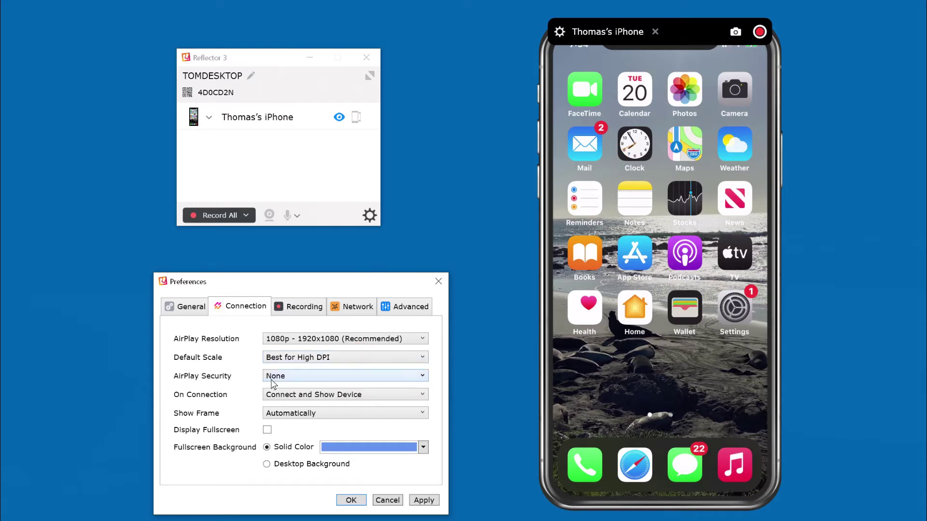
pyautogui.click(420, 376)
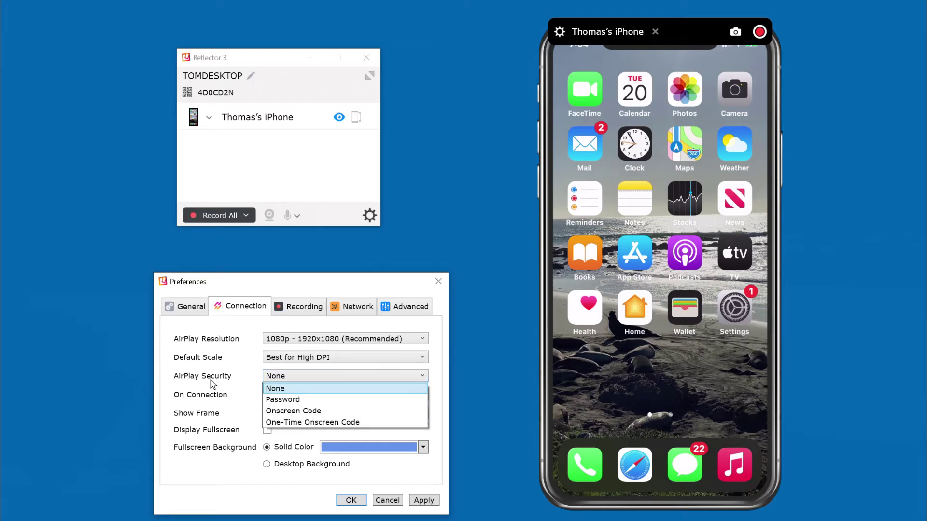
pyautogui.click(295, 375)
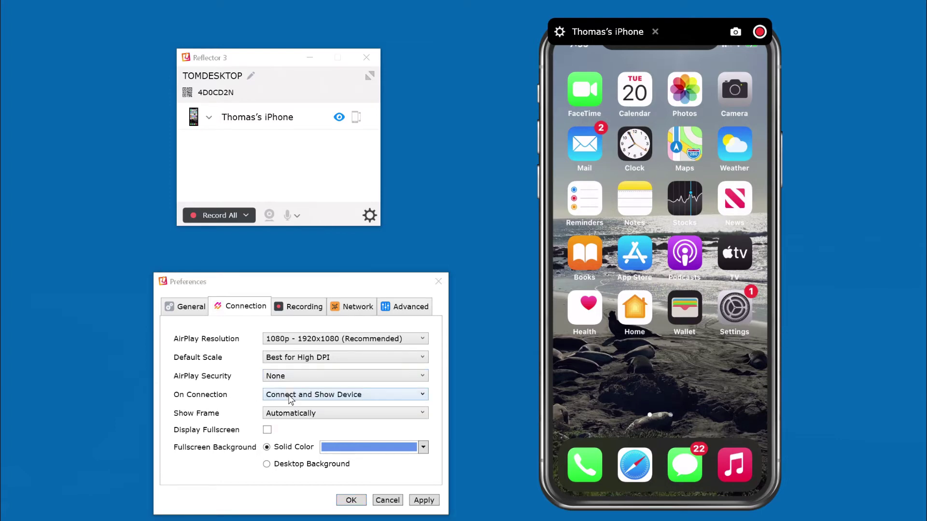
pyautogui.click(422, 394)
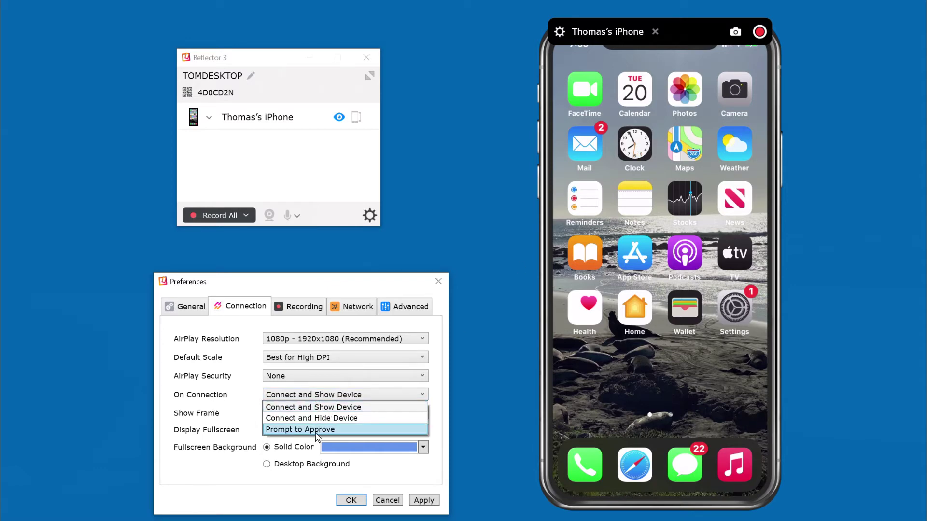
pyautogui.click(78, 323)
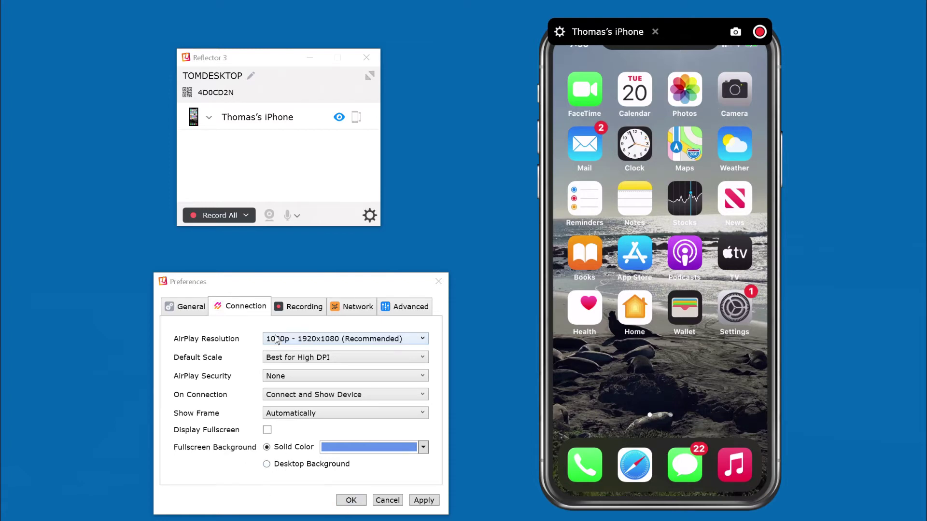
pyautogui.click(431, 500)
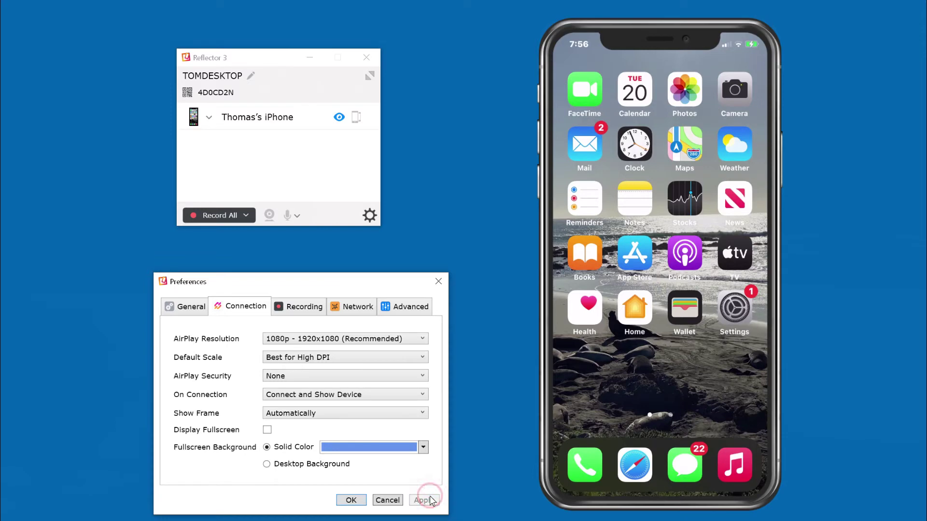
# - Show the Recording settings, check the background colours, and keep Best for Single Device mode
pyautogui.click(299, 309)
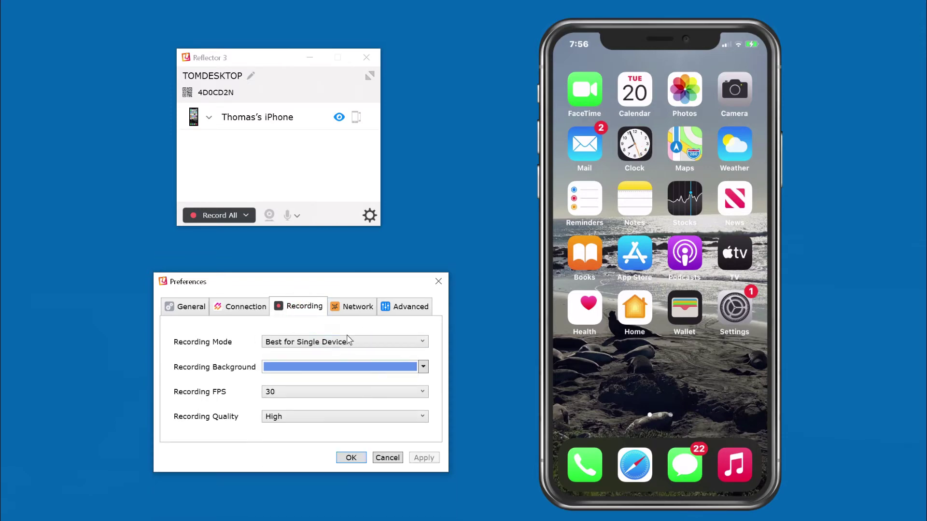
pyautogui.moveTo(648, 202)
pyautogui.click(424, 368)
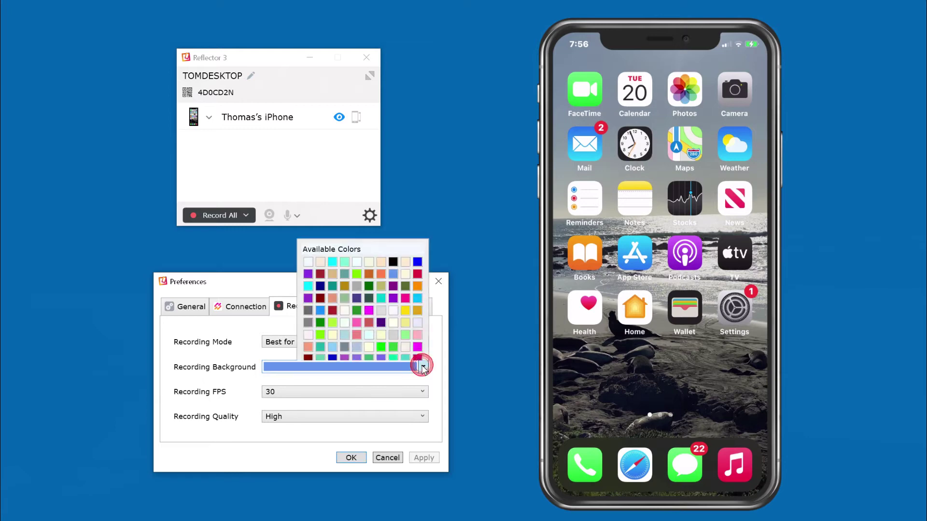
pyautogui.click(424, 369)
pyautogui.click(423, 341)
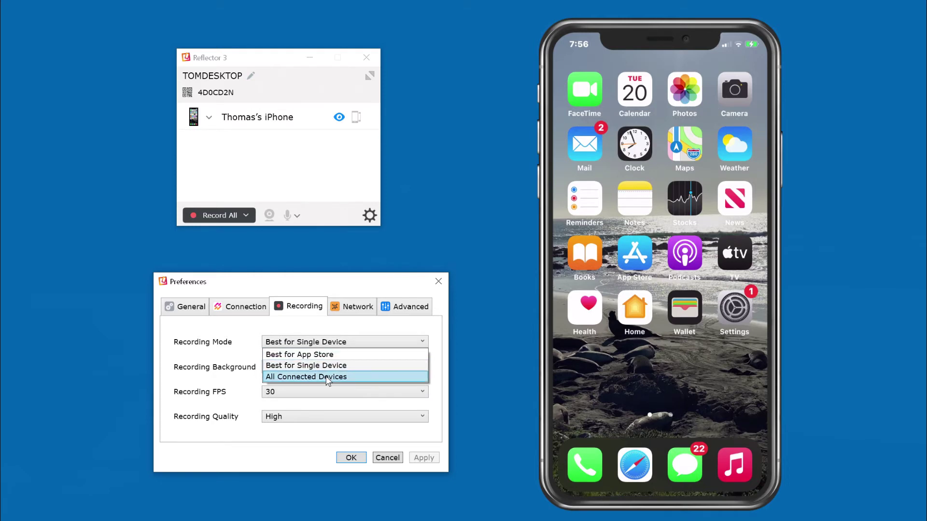
pyautogui.click(422, 365)
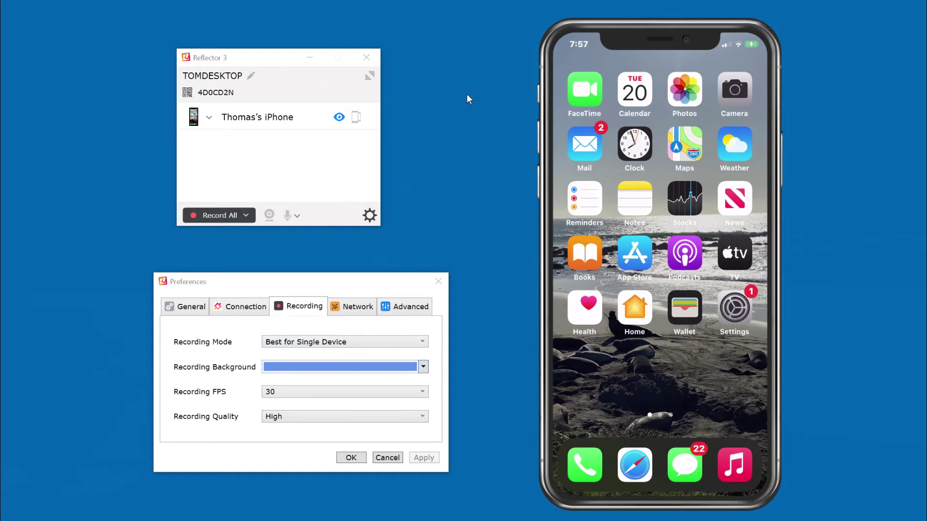
pyautogui.moveTo(720, 278)
pyautogui.click(423, 367)
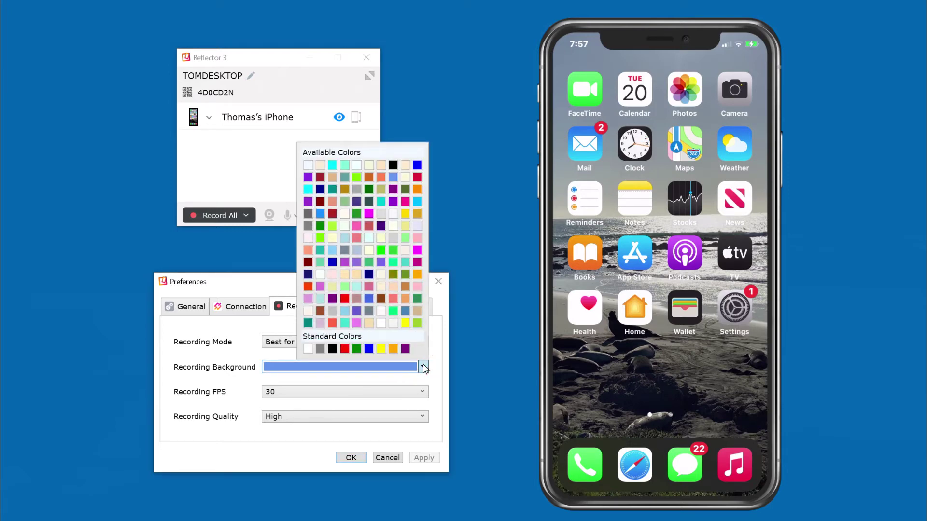
pyautogui.click(424, 367)
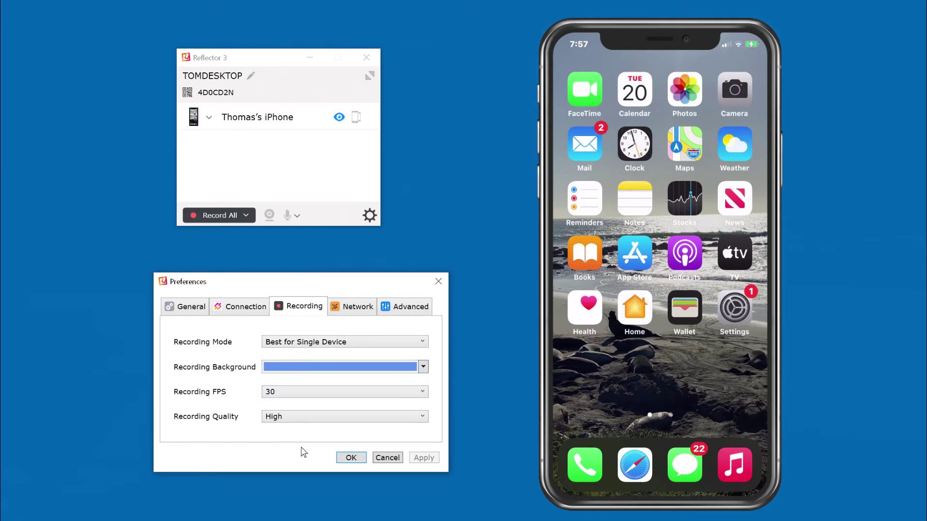
pyautogui.click(359, 416)
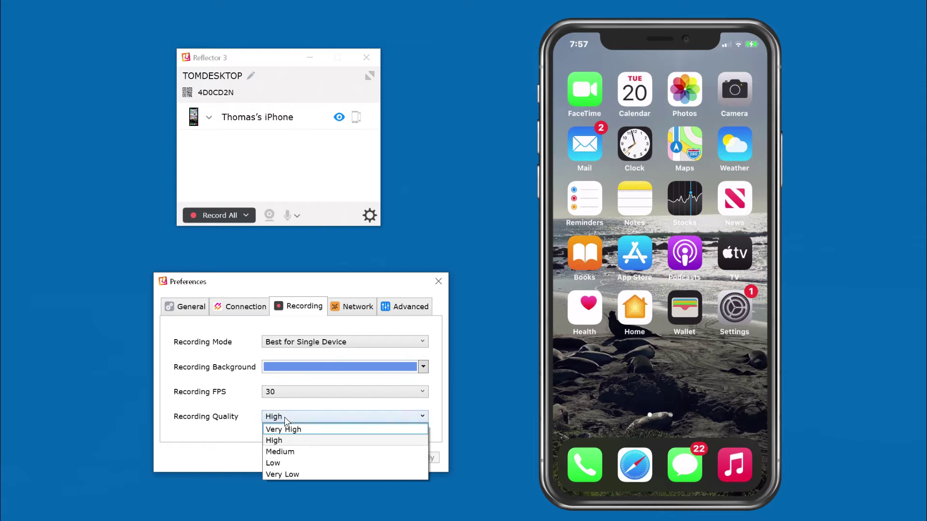
pyautogui.click(480, 326)
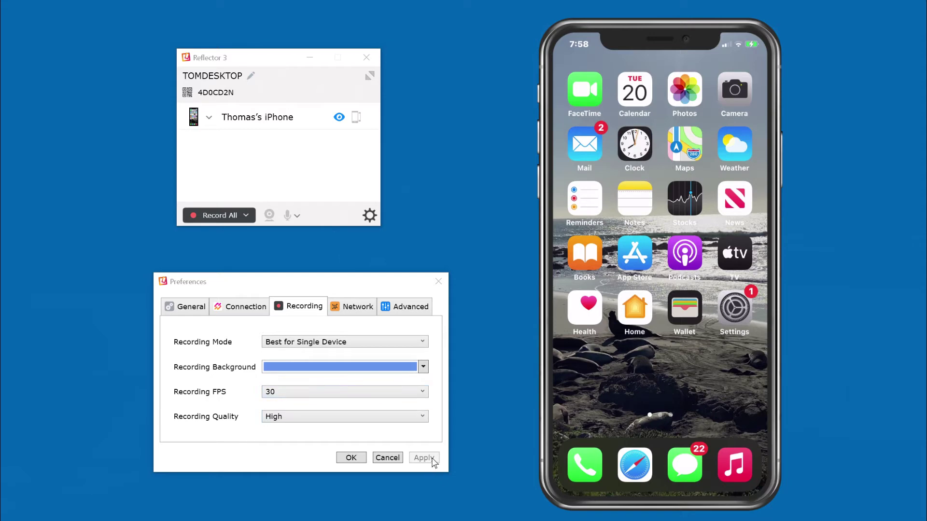
# - Review the Network and Advanced preference tabs, then close the Preferences dialog with OK
pyautogui.click(359, 315)
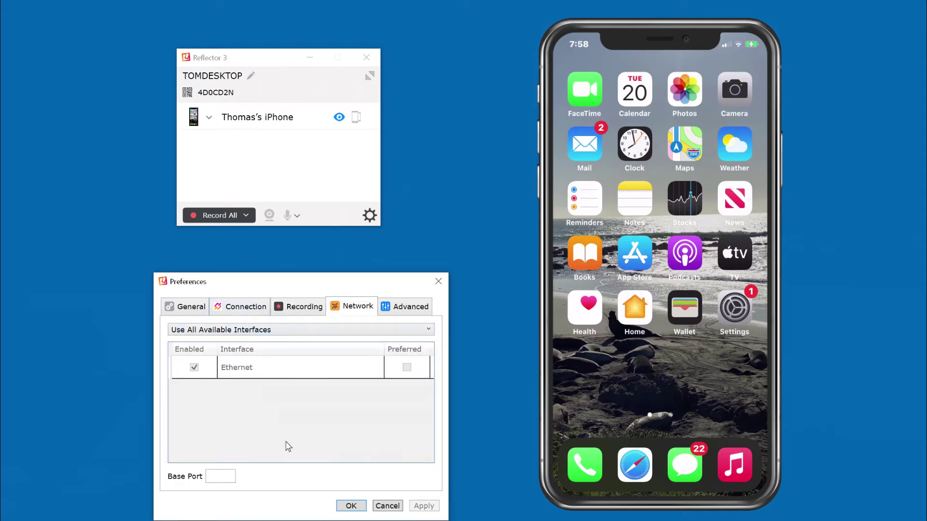
pyautogui.click(416, 308)
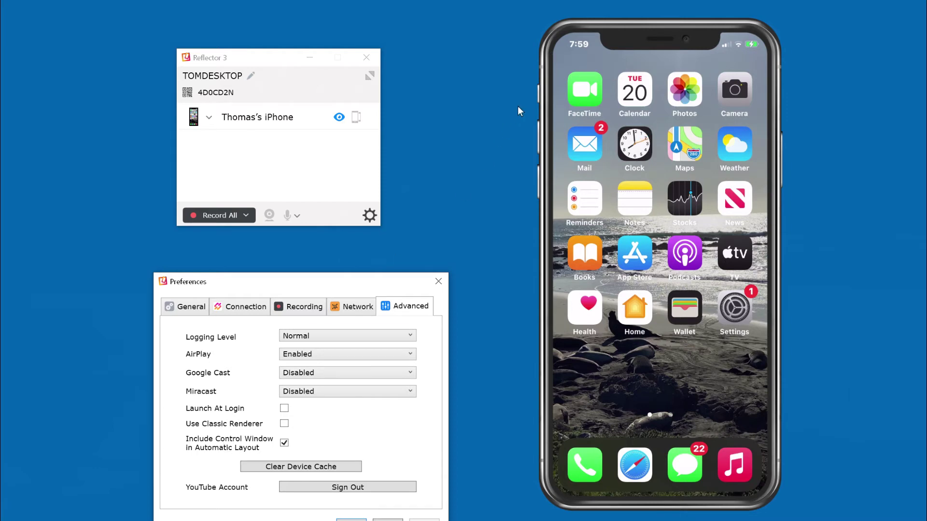
pyautogui.moveTo(592, 70)
pyautogui.moveTo(679, 38)
pyautogui.click(352, 520)
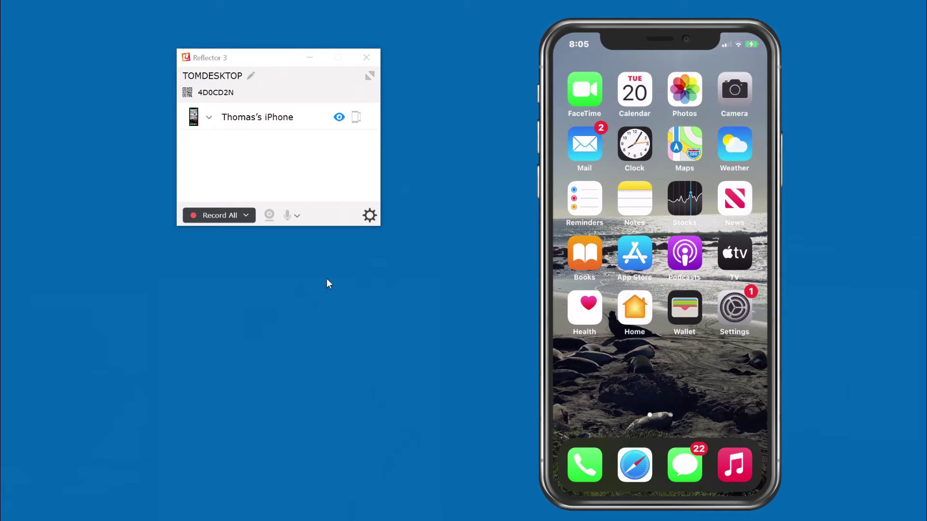
pyautogui.click(288, 216)
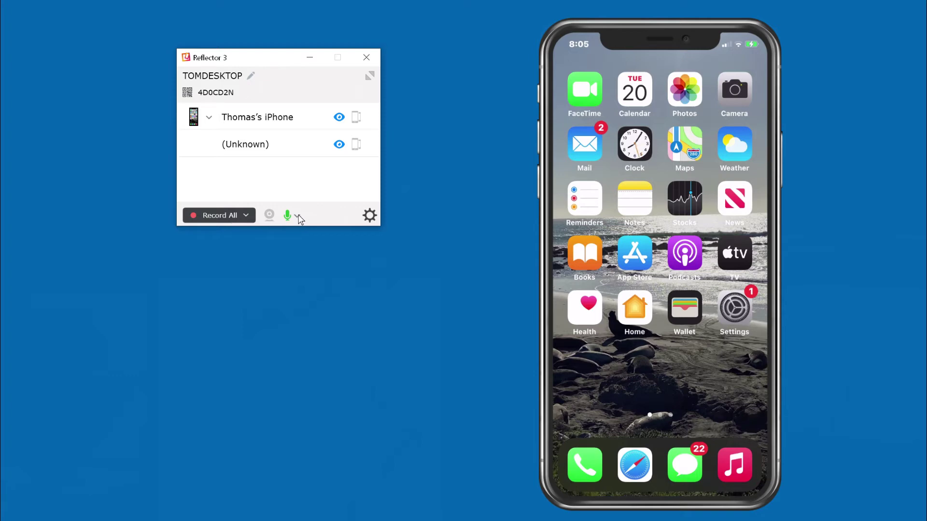
pyautogui.click(298, 218)
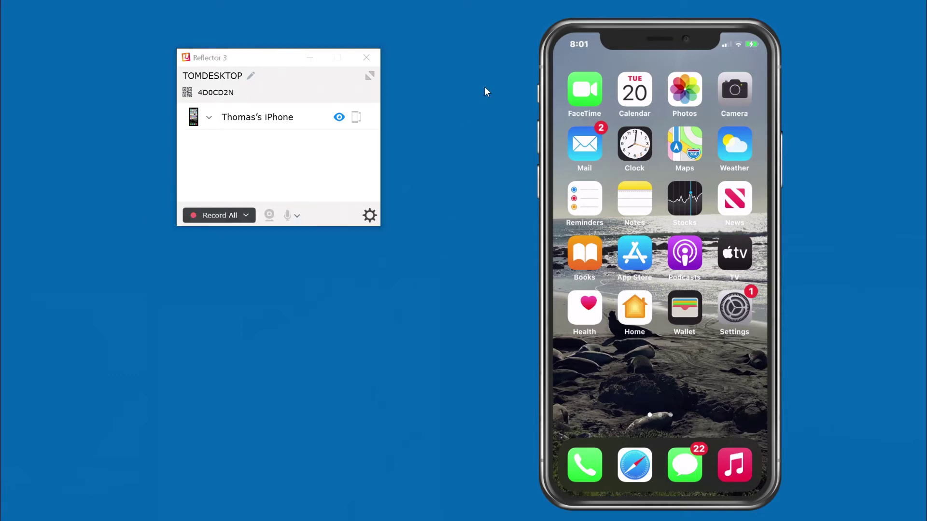
# - Start recording all devices with Ctrl+R, then disconnect the iPhone from mirroring
pyautogui.moveTo(670, 227)
pyautogui.moveTo(706, 119)
pyautogui.moveTo(668, 270)
pyautogui.hotkey('ctrl', 'r')
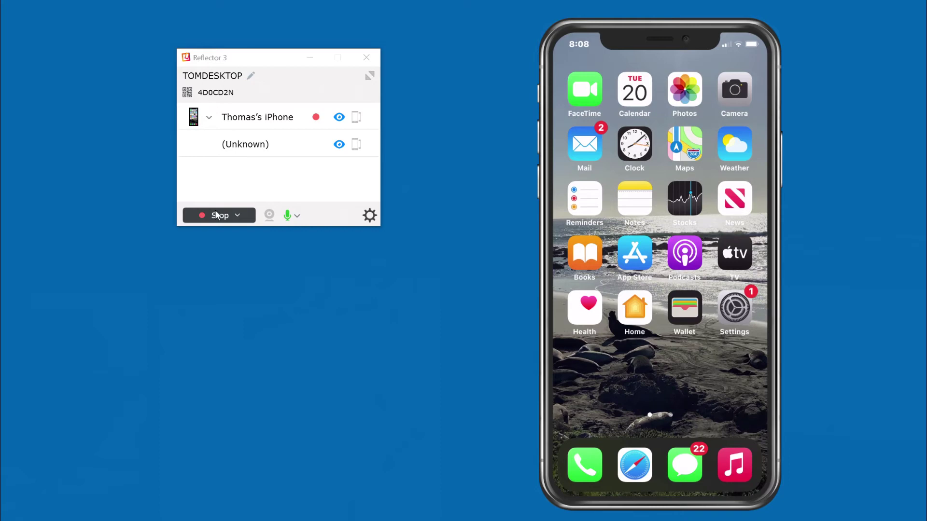
pyautogui.moveTo(754, 44)
pyautogui.moveTo(368, 134)
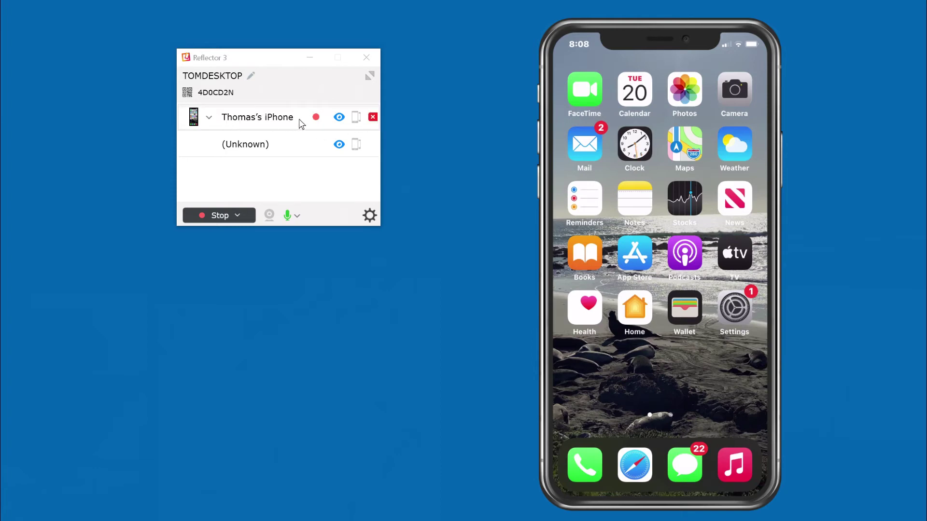
pyautogui.click(373, 118)
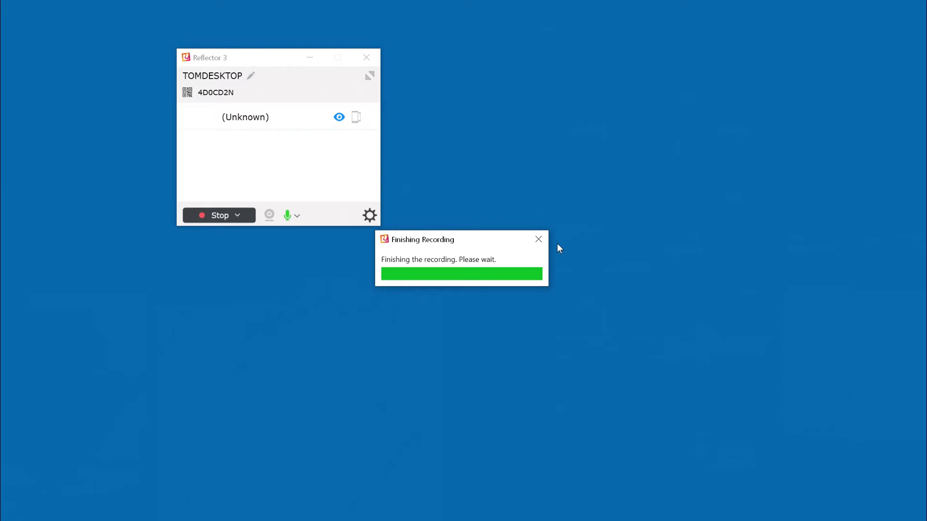
# - Dismiss the Finishing Recording window and bring up settings for the re-mirrored iPhone
pyautogui.click(541, 240)
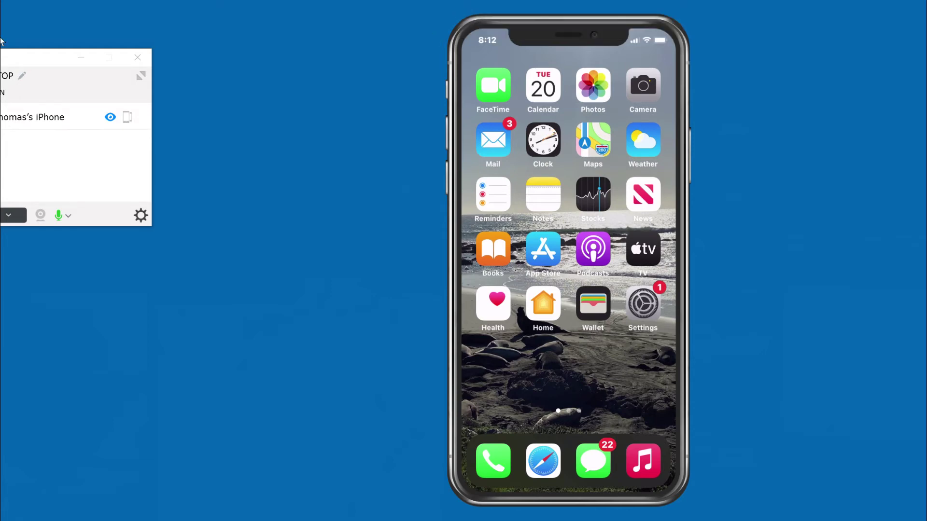
pyautogui.click(468, 28)
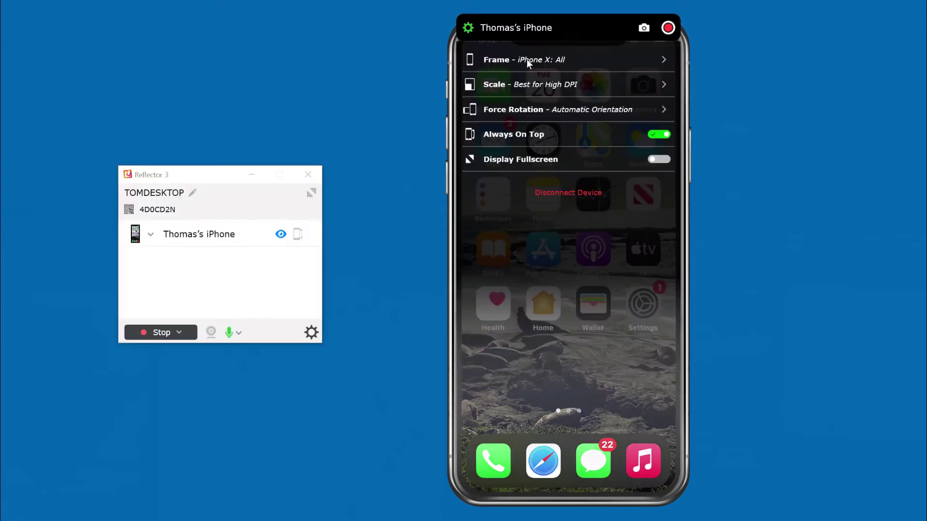
# - Hide the phone frame around the iPhone mirror via its frame options
pyautogui.click(500, 59)
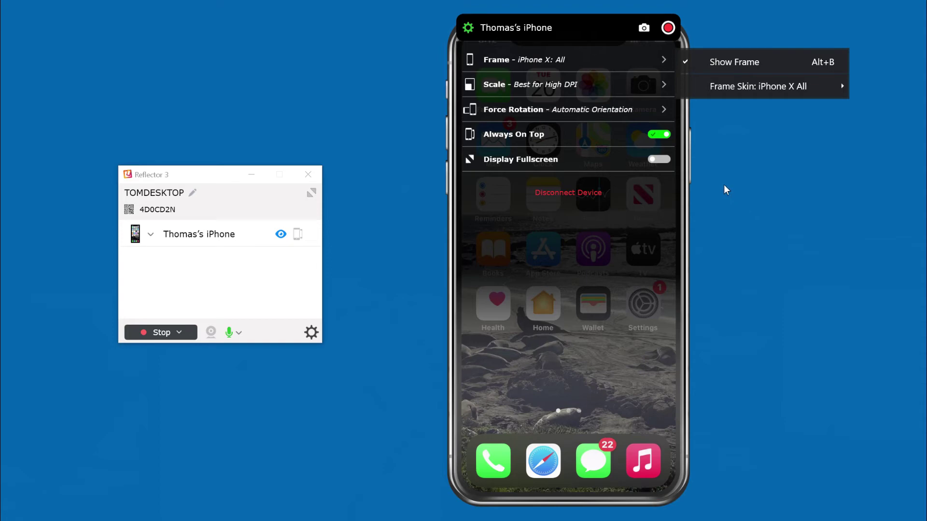
pyautogui.moveTo(774, 89)
pyautogui.click(827, 75)
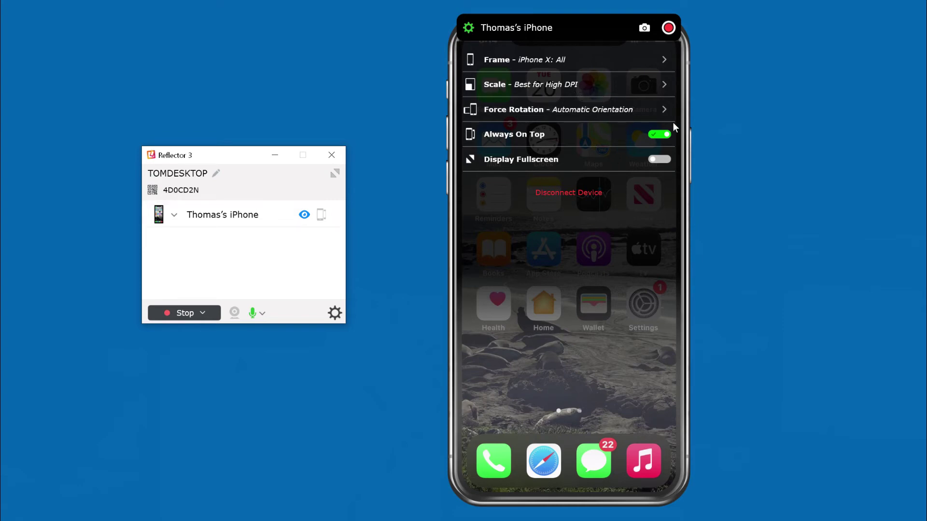
pyautogui.click(664, 112)
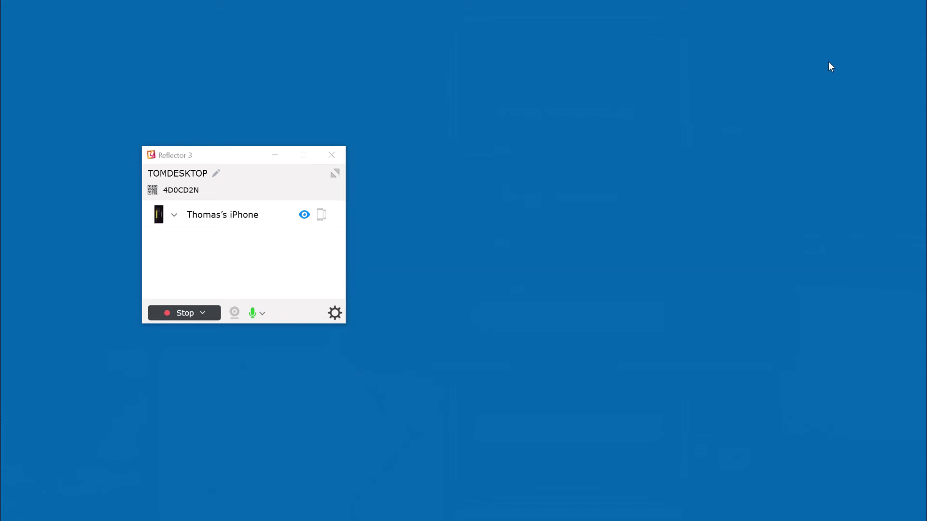
# - Force the iPhone mirror into Landscape Left and close its settings panel
pyautogui.rightClick(667, 104)
pyautogui.moveTo(667, 106)
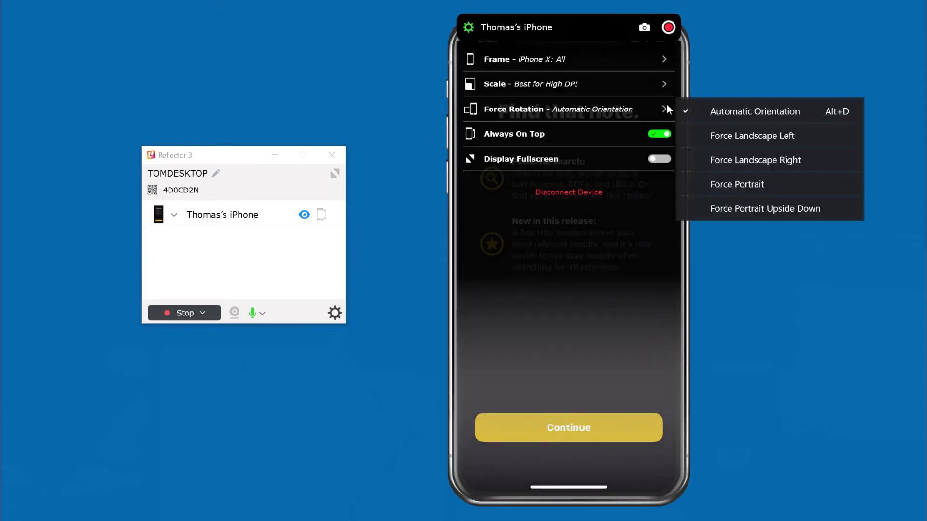
pyautogui.click(749, 137)
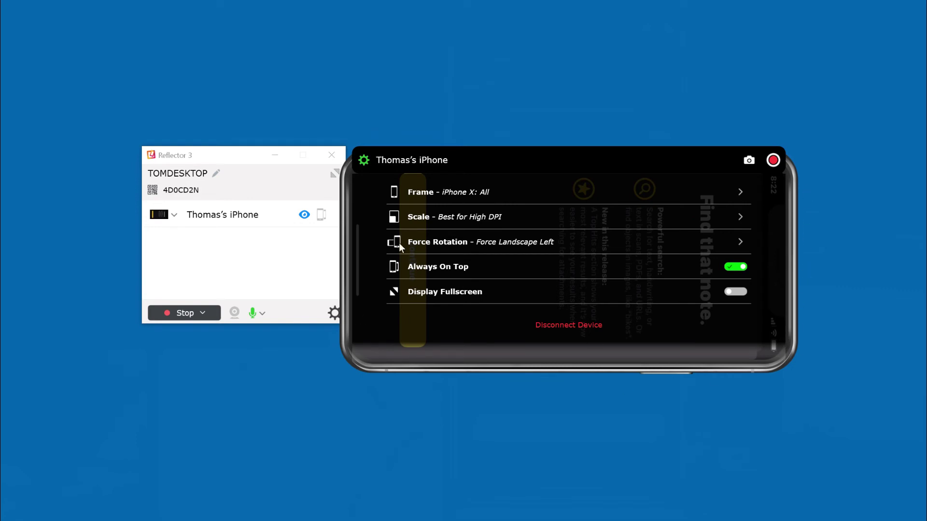
pyautogui.click(364, 160)
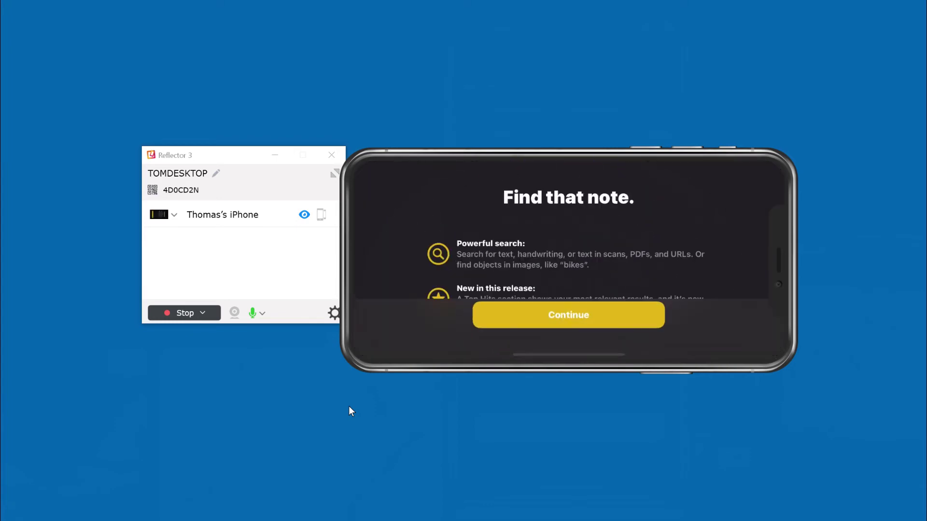
# - Return the iPhone mirror to Automatic Orientation so it stands upright in portrait
pyautogui.click(363, 160)
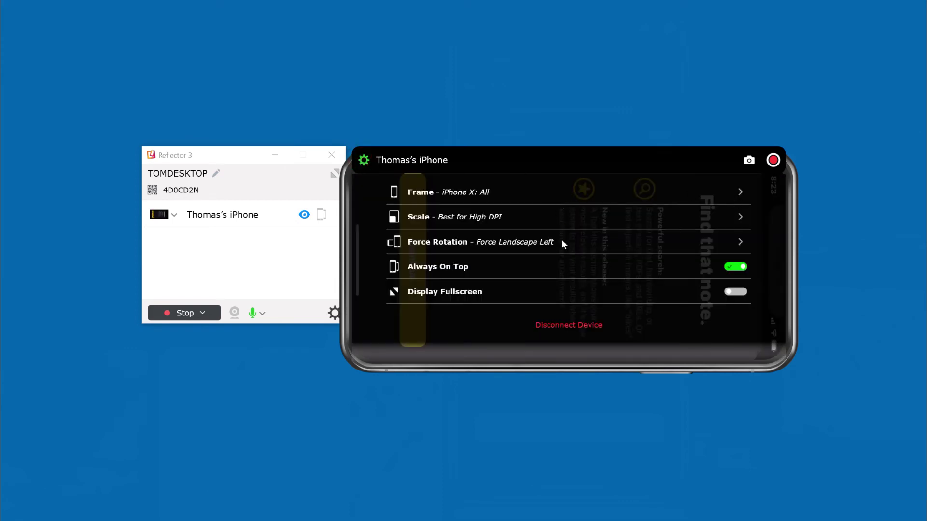
pyautogui.moveTo(561, 241)
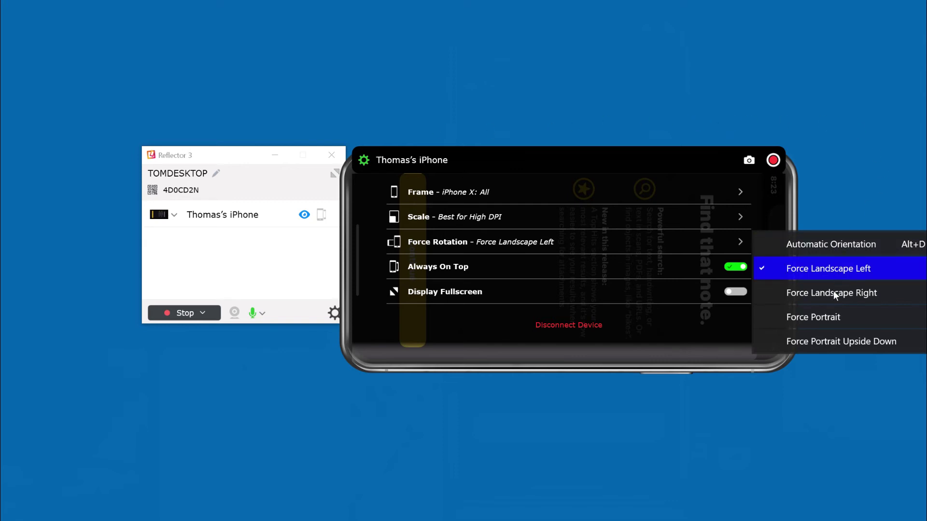
pyautogui.click(831, 244)
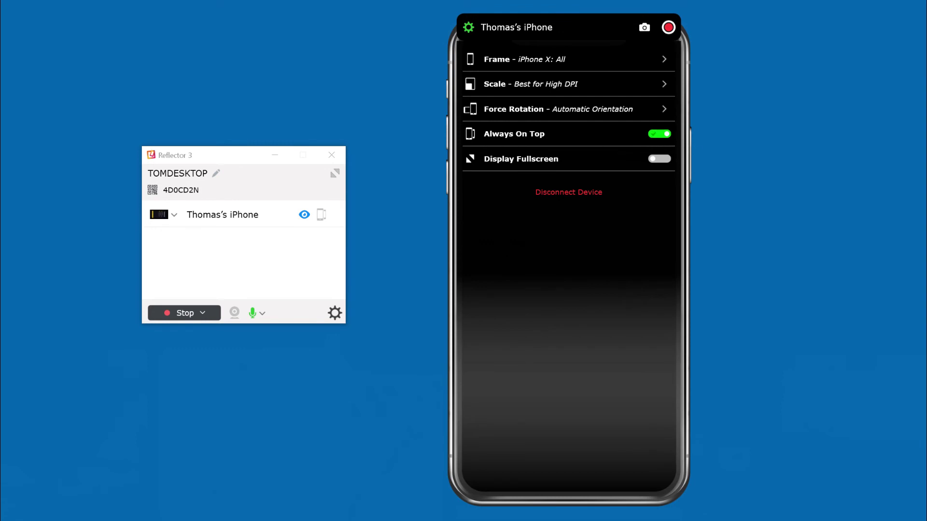
pyautogui.moveTo(0, 107); pyautogui.dragTo(549, 114)
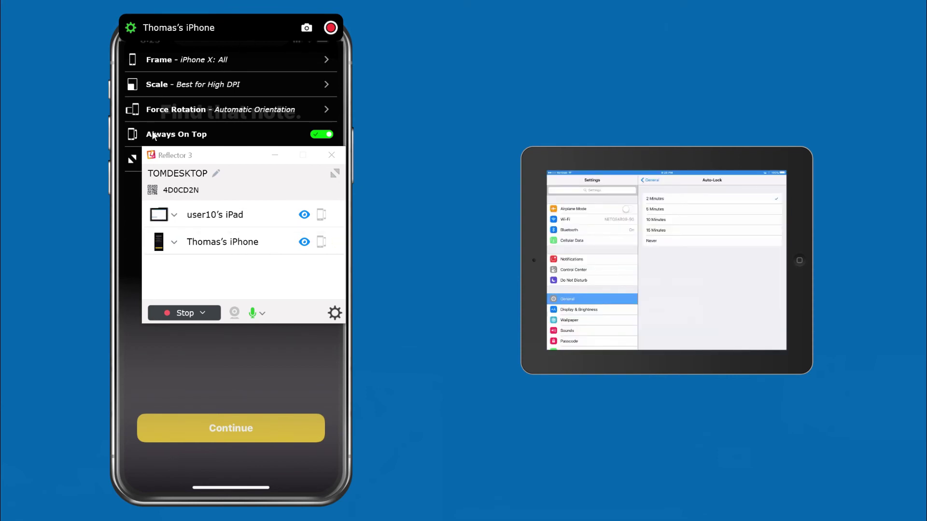
# - Move the iPhone mirror to the screen centre and the main Reflector window to the left edge
pyautogui.click(237, 22)
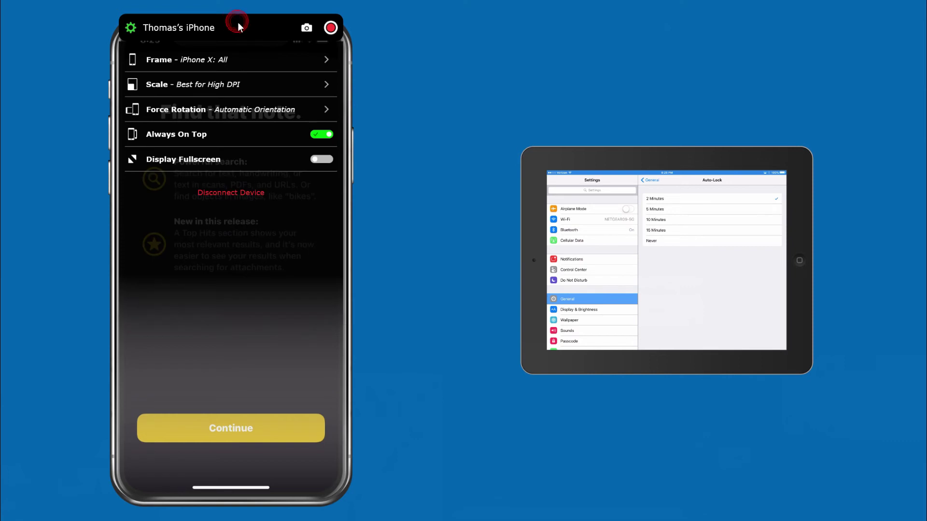
pyautogui.moveTo(230, 25); pyautogui.dragTo(383, 27)
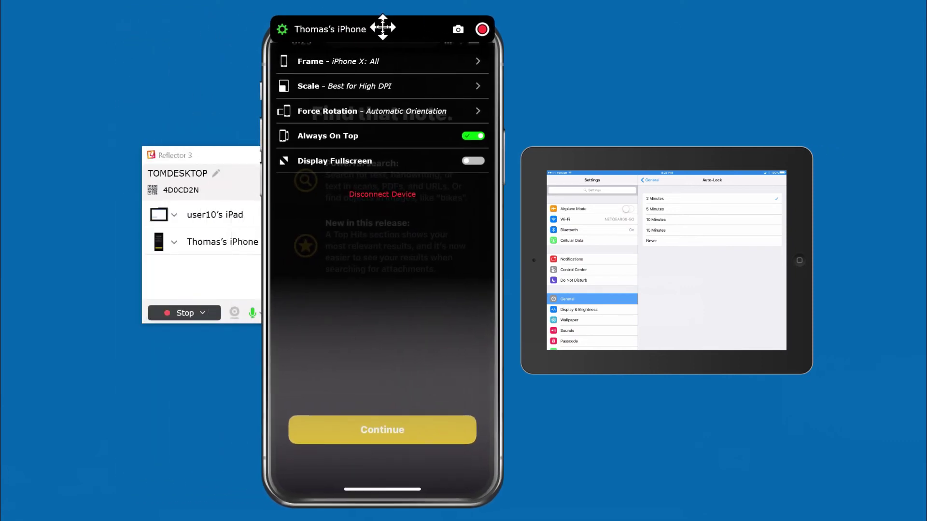
pyautogui.moveTo(215, 153); pyautogui.dragTo(174, 151)
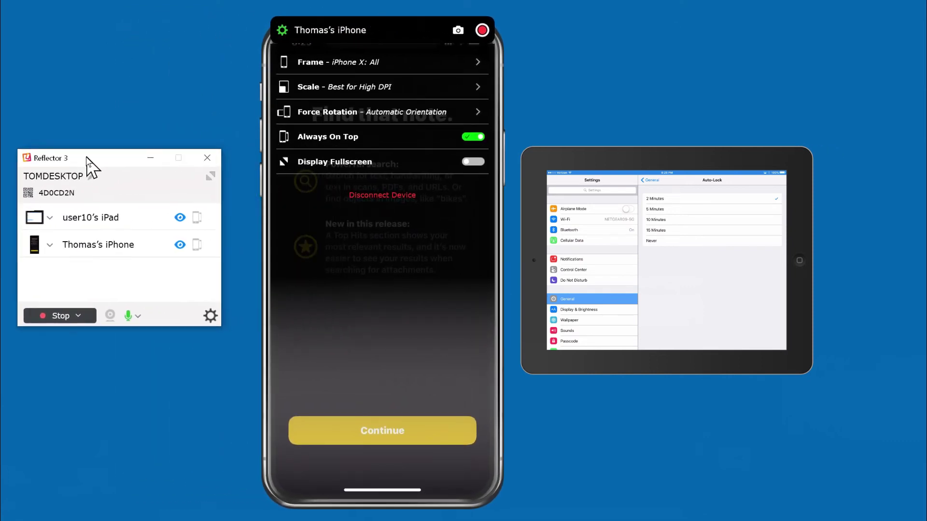
pyautogui.moveTo(87, 157); pyautogui.dragTo(85, 169)
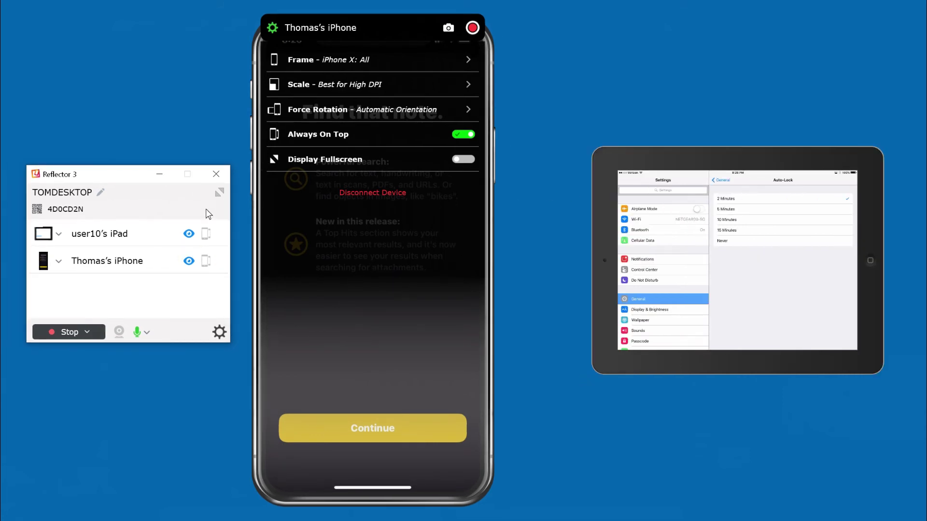
# - Disconnect the iPad with its red X and hide the iPhone mirror's settings panel
pyautogui.moveTo(122, 271)
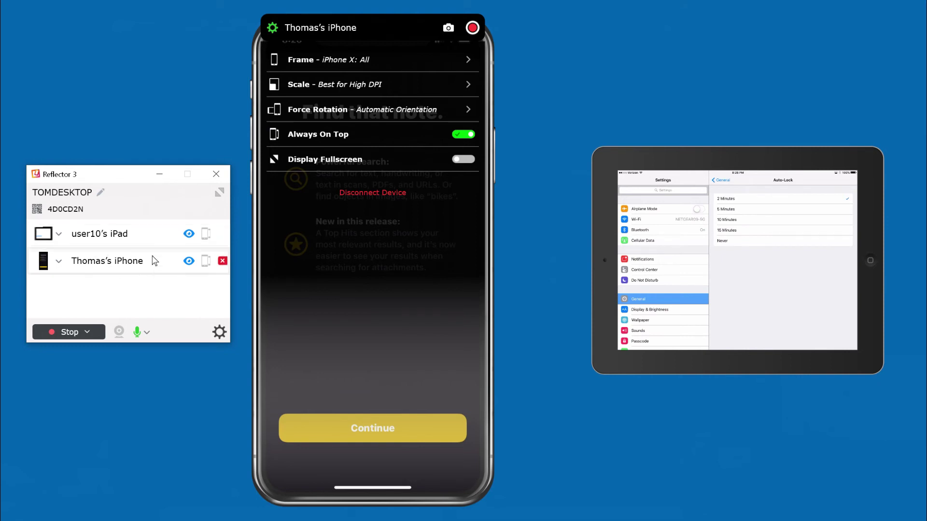
pyautogui.click(222, 233)
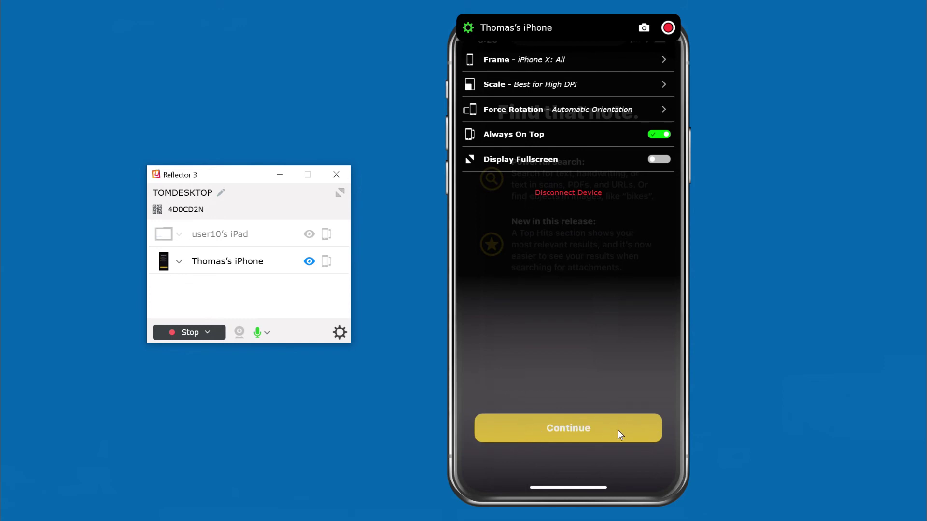
pyautogui.click(469, 28)
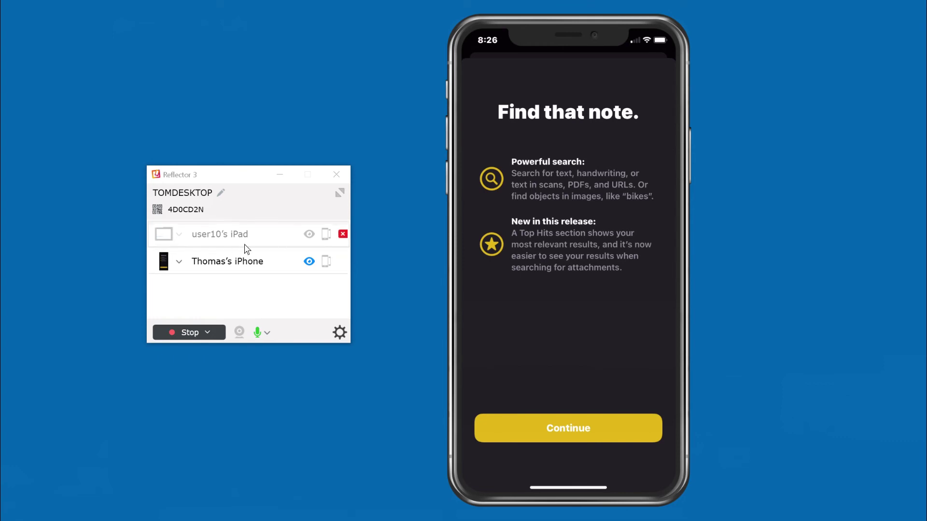
# - Show the iPad mirror again, toggle its enlarged view off, and enlarge the iPhone mirror instead
pyautogui.click(309, 235)
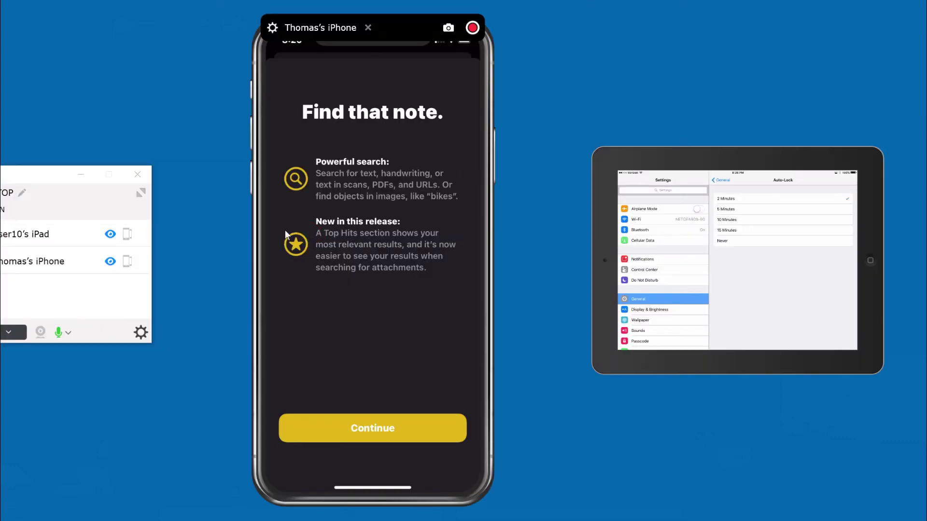
pyautogui.moveTo(133, 239)
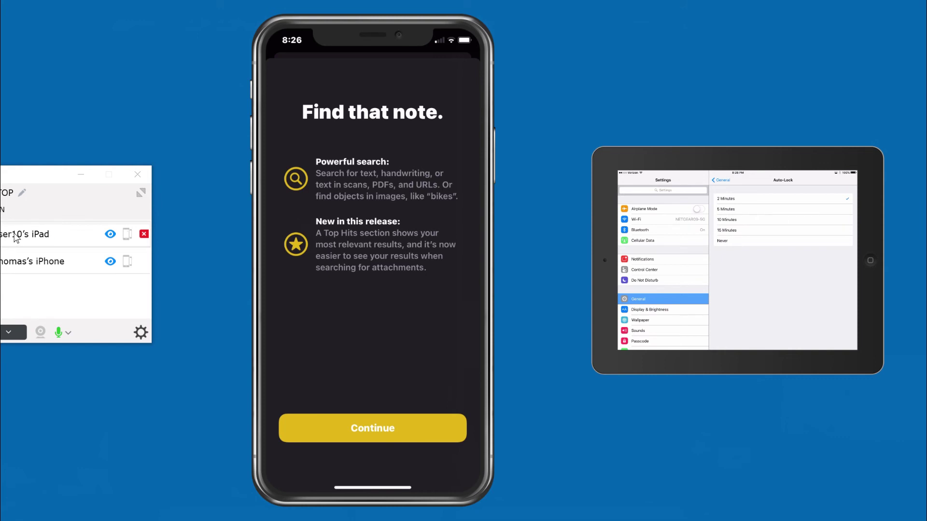
pyautogui.click(126, 234)
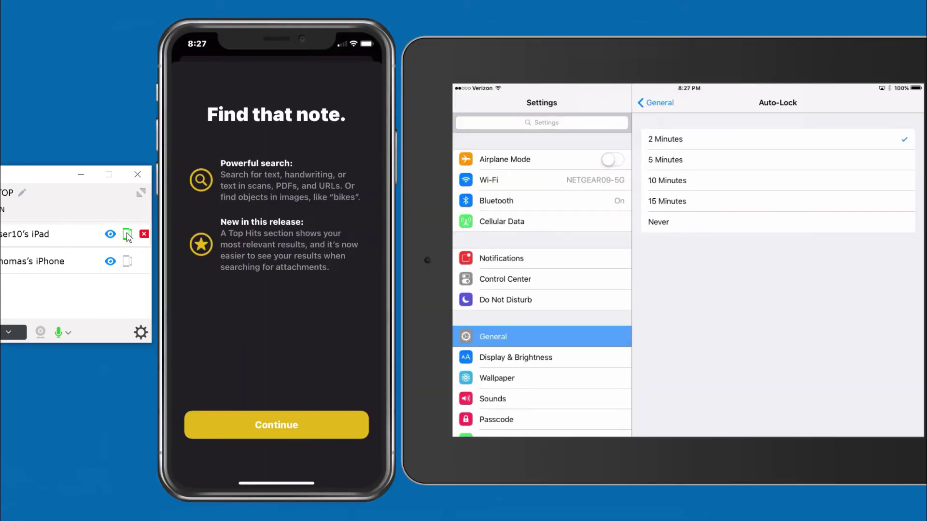
pyautogui.click(127, 235)
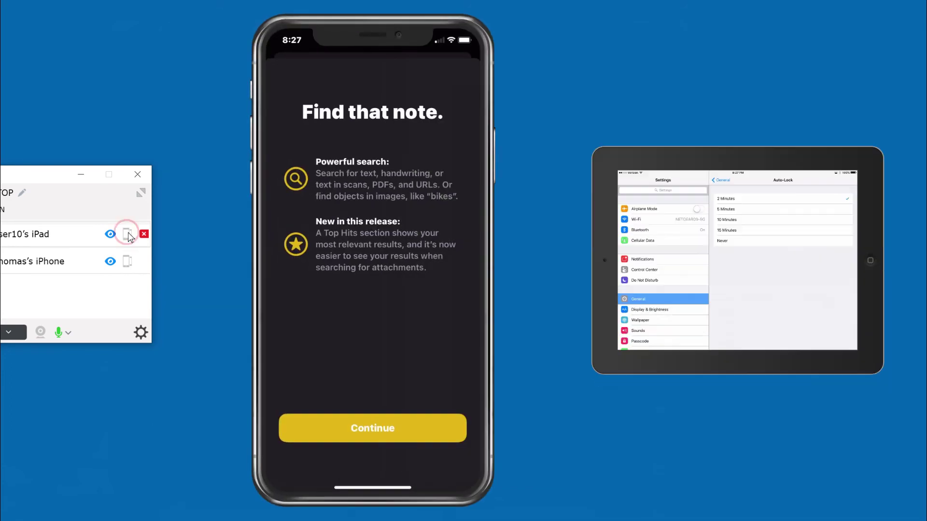
pyautogui.click(128, 262)
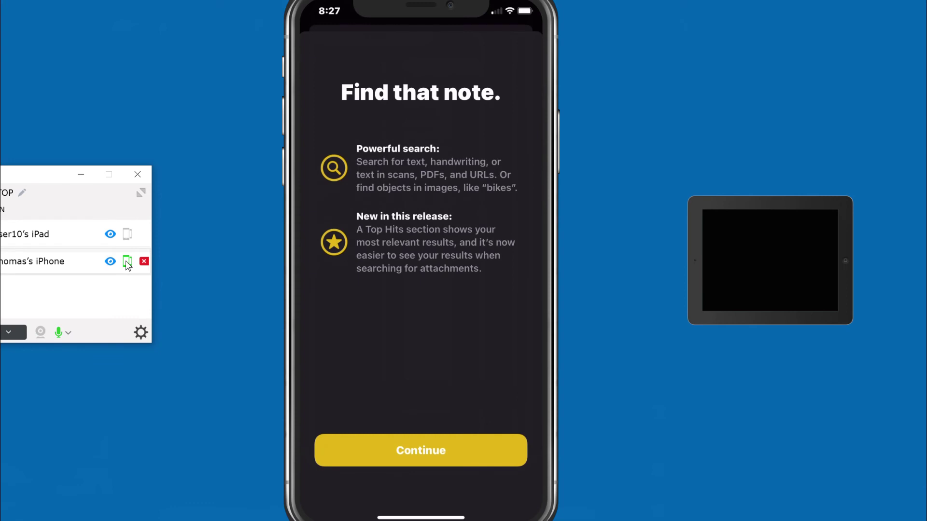
pyautogui.click(127, 262)
pyautogui.click(128, 262)
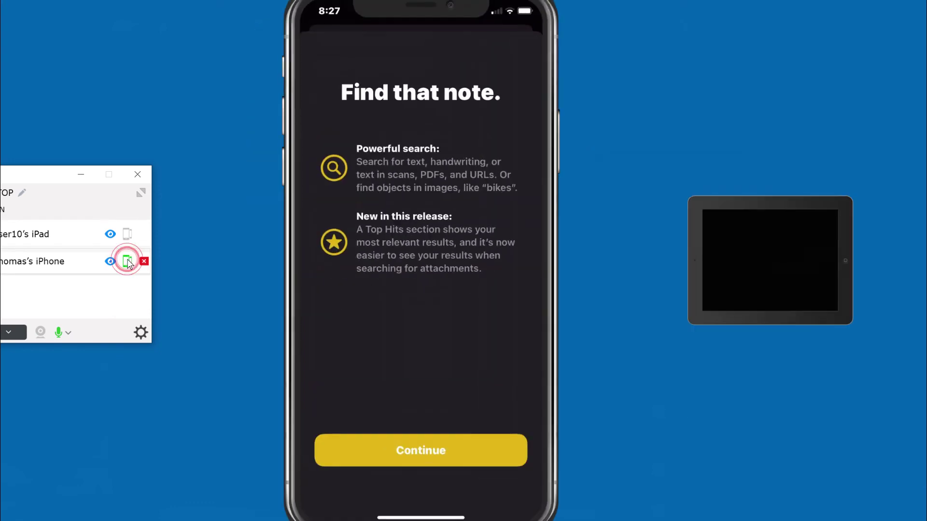
# - Toggle the iPad's enlarged view on and off, then pull the control window fully onscreen
pyautogui.moveTo(790, 274)
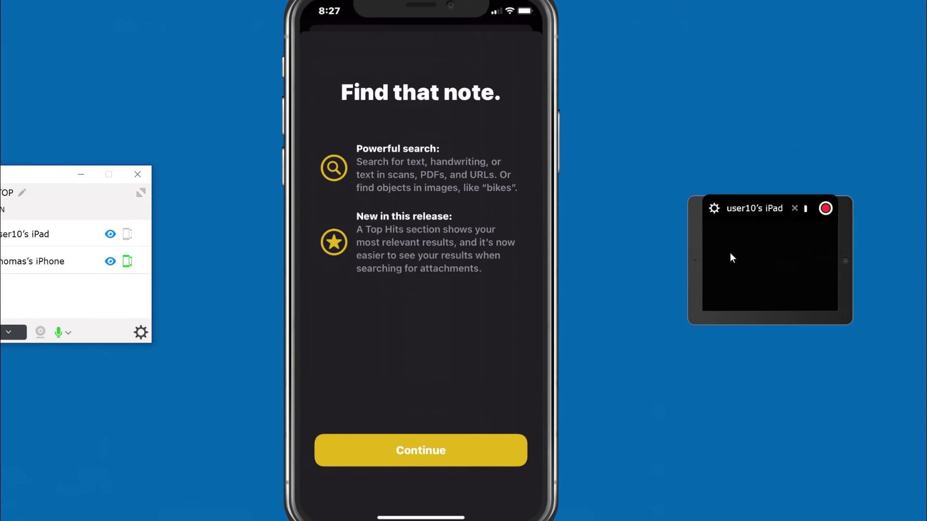
pyautogui.moveTo(732, 267)
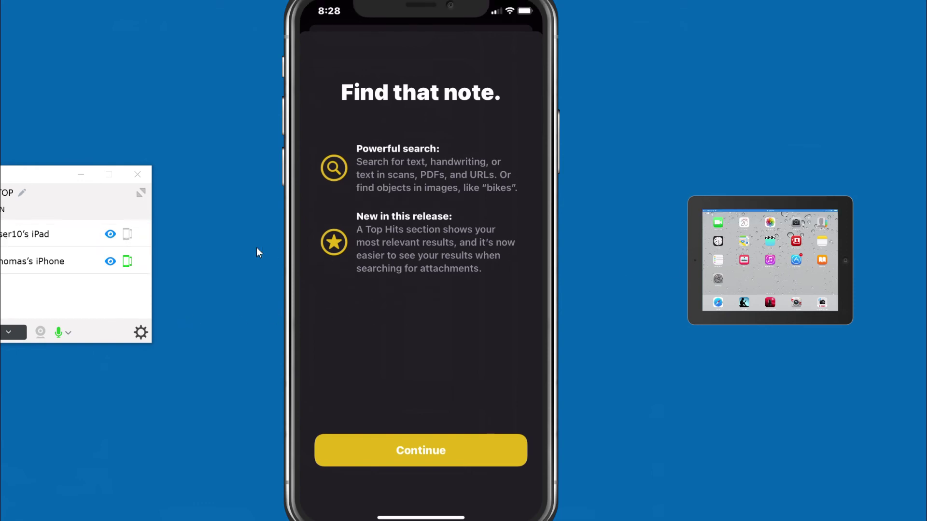
pyautogui.click(127, 234)
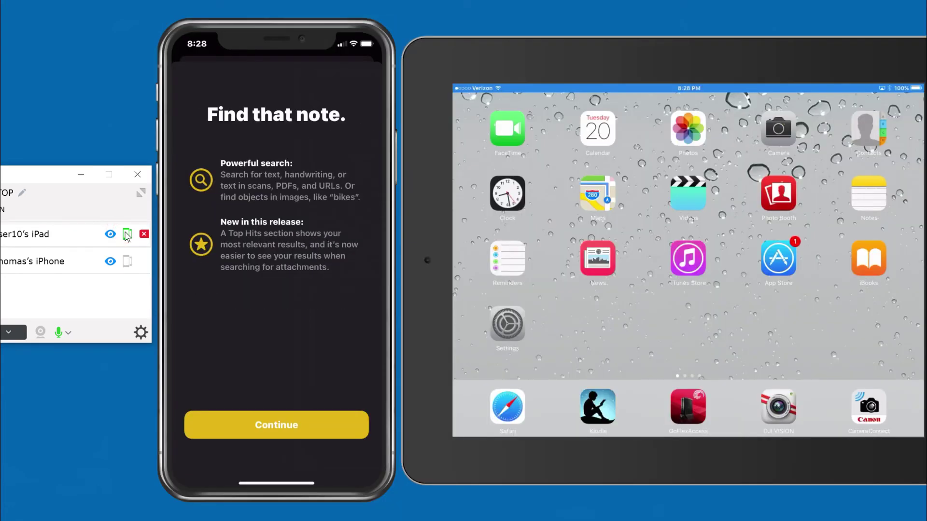
pyautogui.click(127, 235)
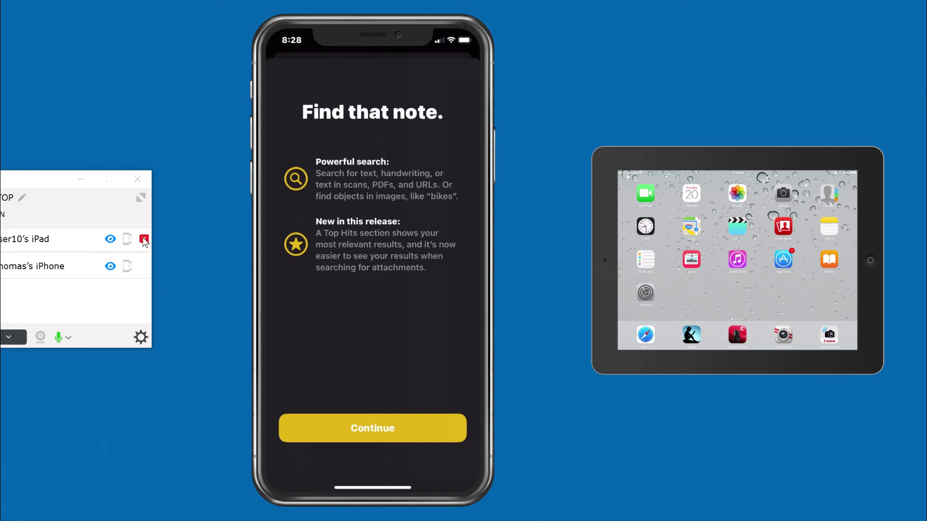
pyautogui.moveTo(43, 179); pyautogui.dragTo(117, 176)
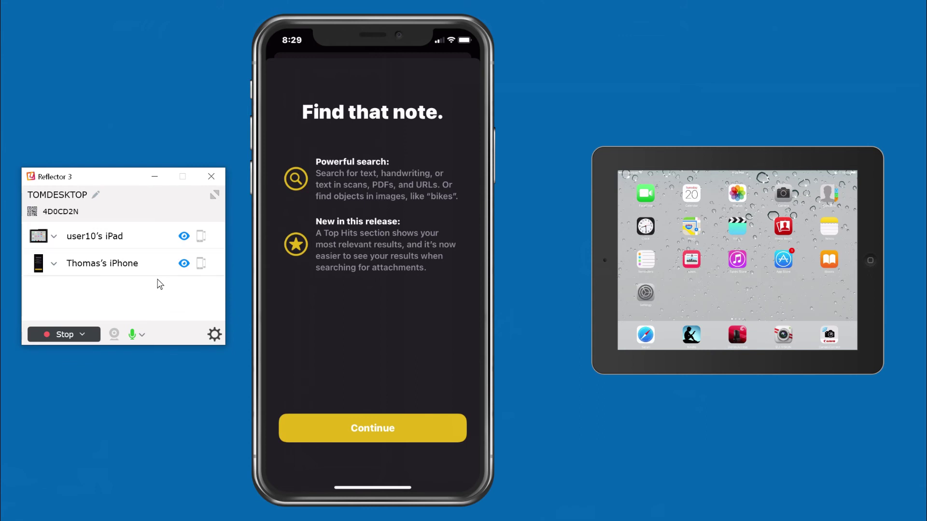
# - Connect the Logitech BRIO webcam as a third live feed beside the iPhone and iPad mirrors
pyautogui.moveTo(361, 261)
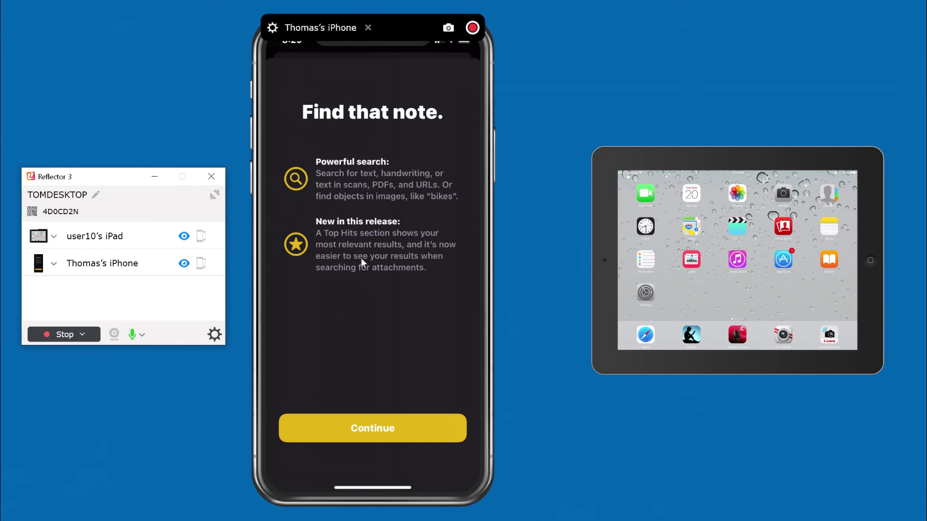
pyautogui.click(114, 338)
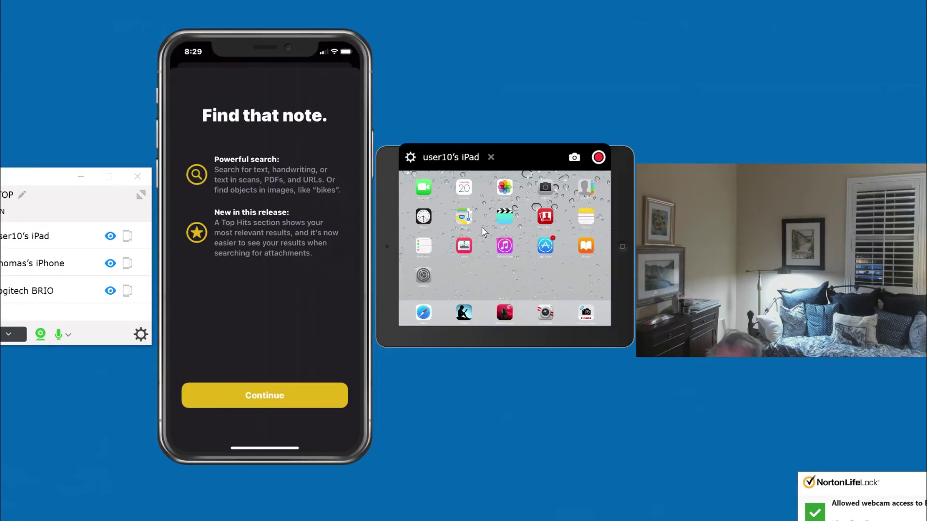
pyautogui.moveTo(325, 211)
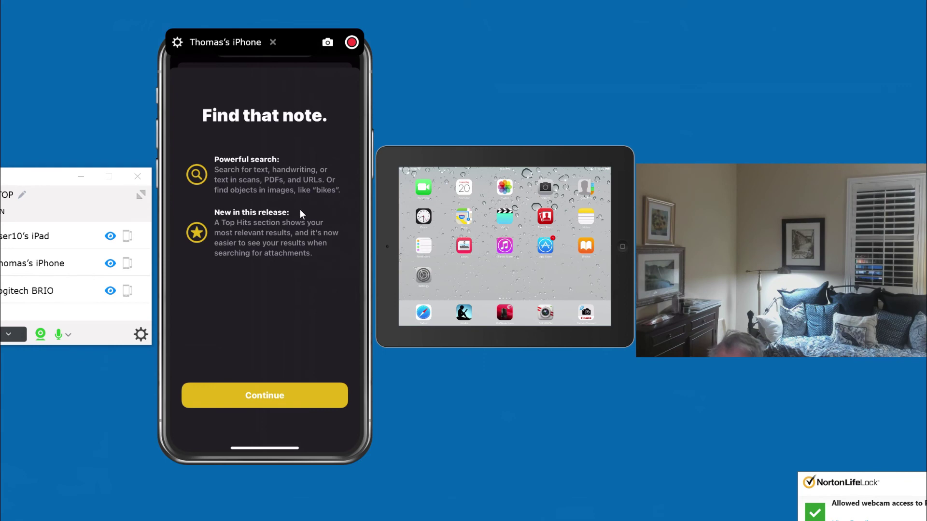
pyautogui.moveTo(718, 213)
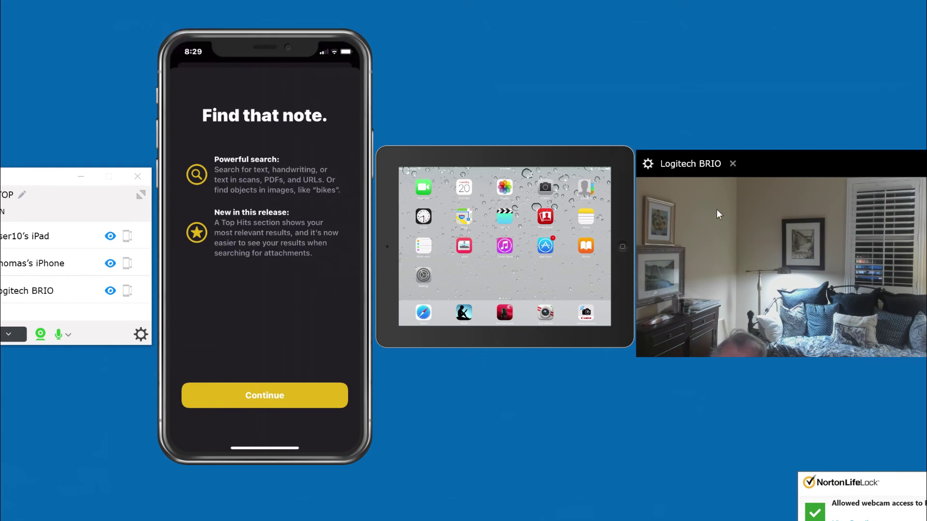
pyautogui.moveTo(345, 119)
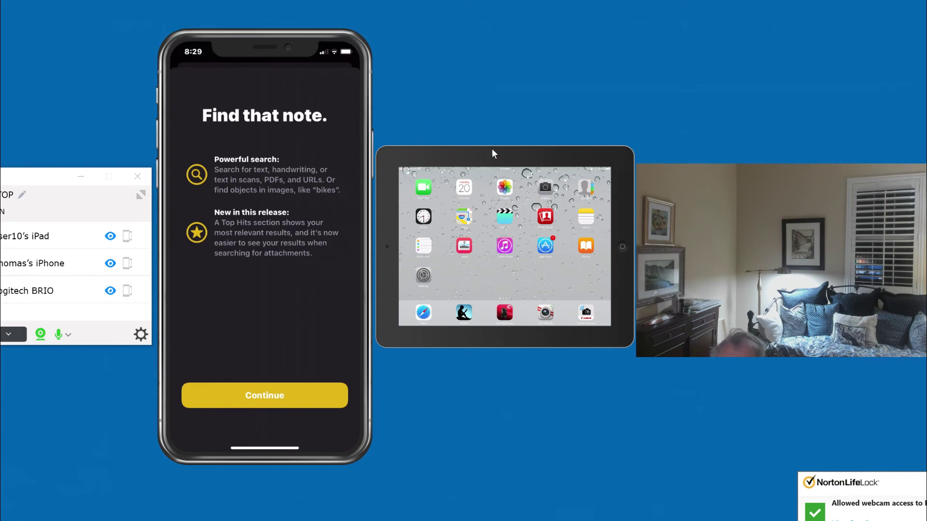
pyautogui.moveTo(773, 241)
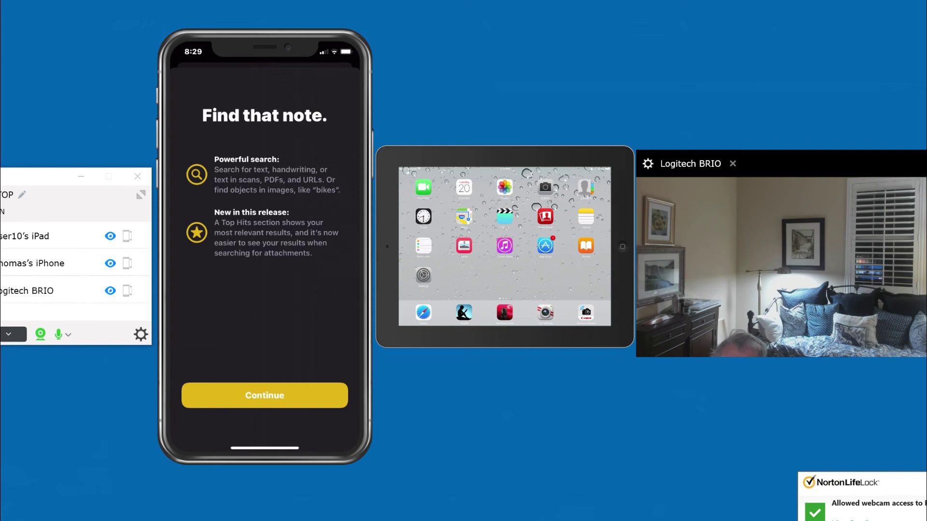
pyautogui.moveTo(576, 191)
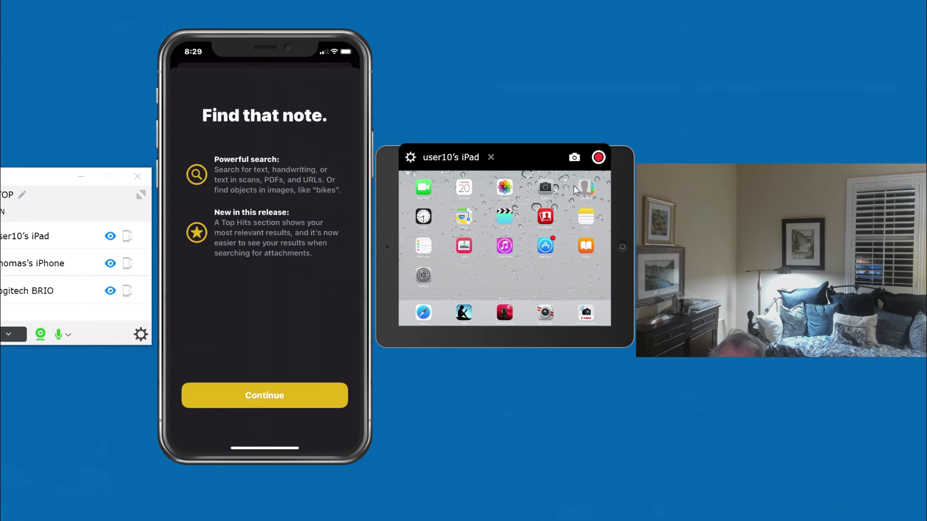
pyautogui.moveTo(298, 99)
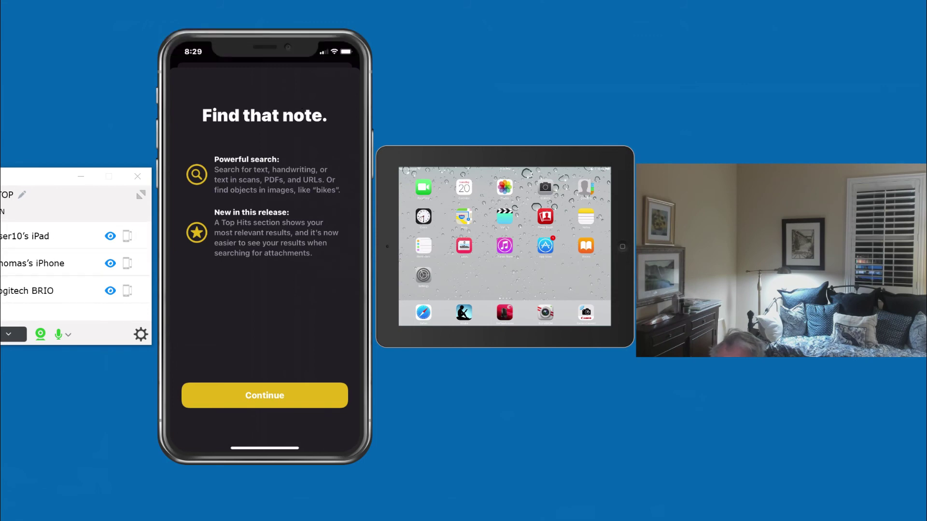
pyautogui.moveTo(882, 192)
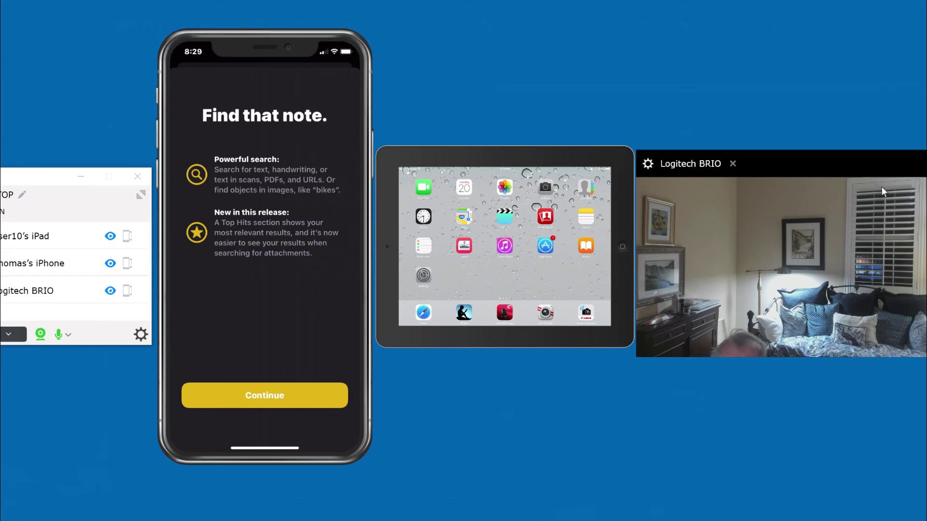
# - Enlarge the iPad mirror as the main view while the recording finishes saving
pyautogui.click(127, 237)
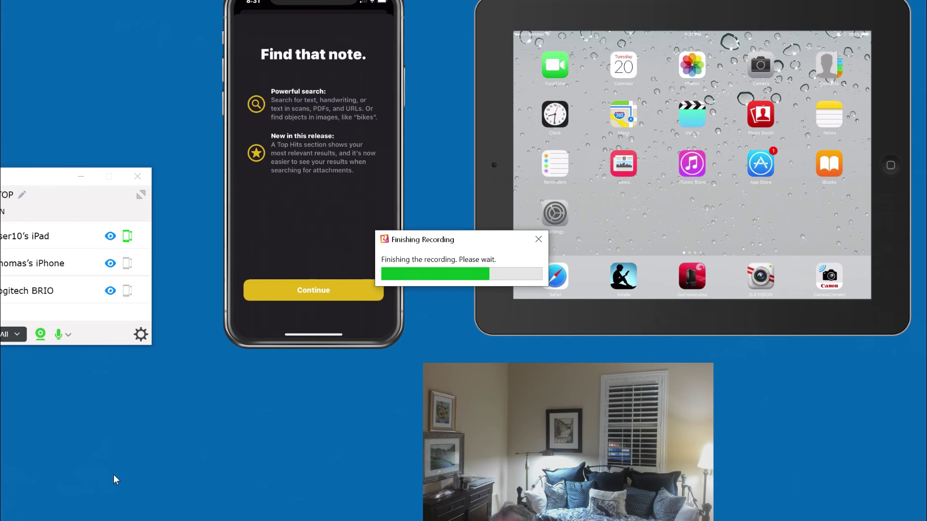
pyautogui.moveTo(195, 239)
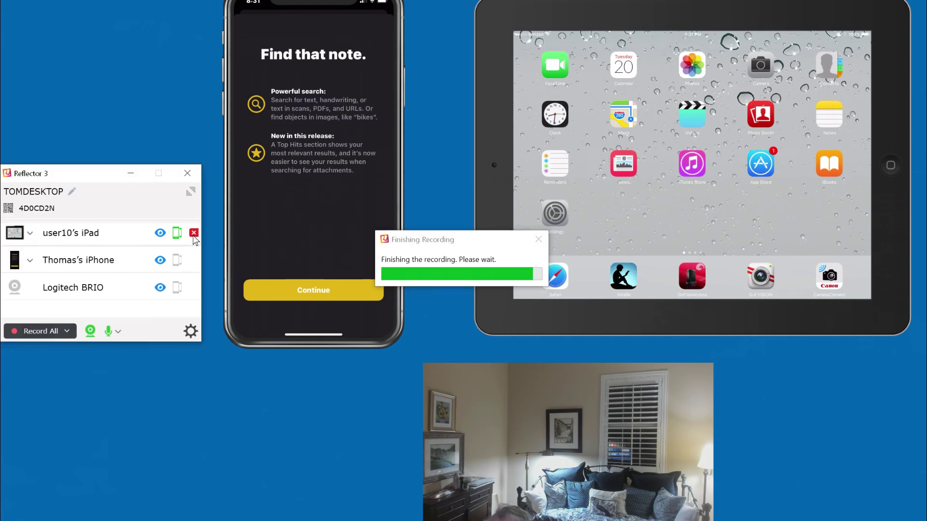
pyautogui.moveTo(197, 267)
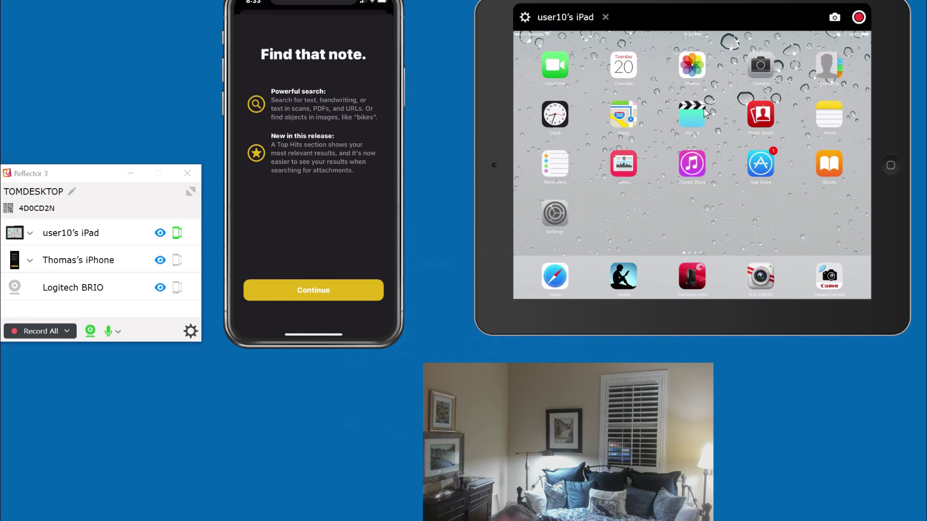
pyautogui.moveTo(634, 431)
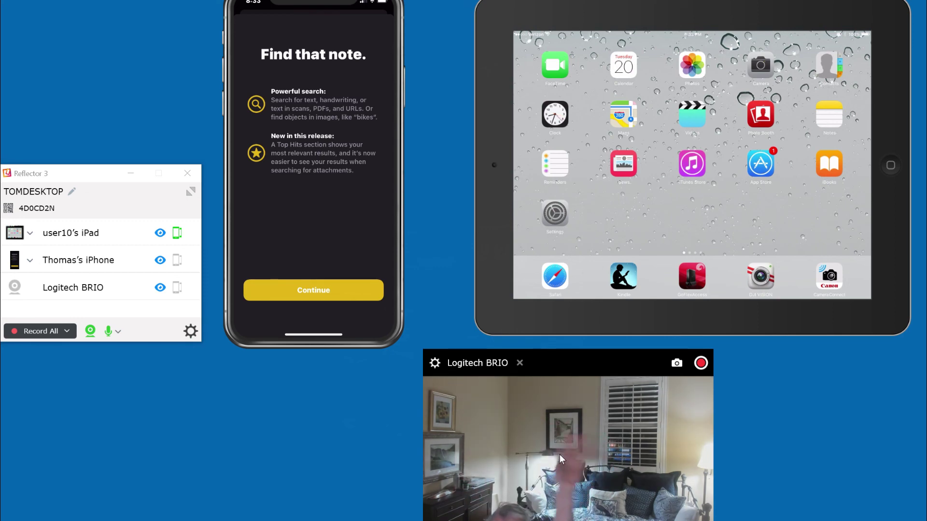
pyautogui.moveTo(117, 242)
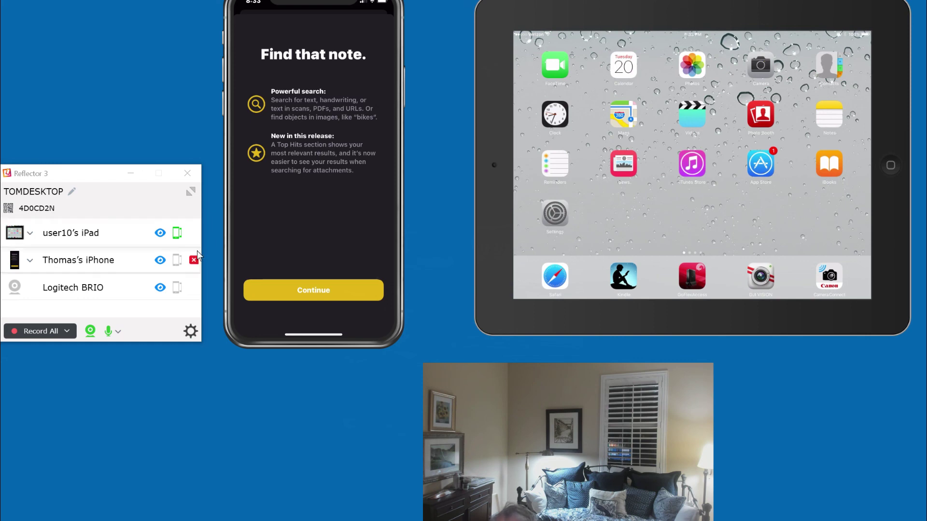
pyautogui.moveTo(193, 288)
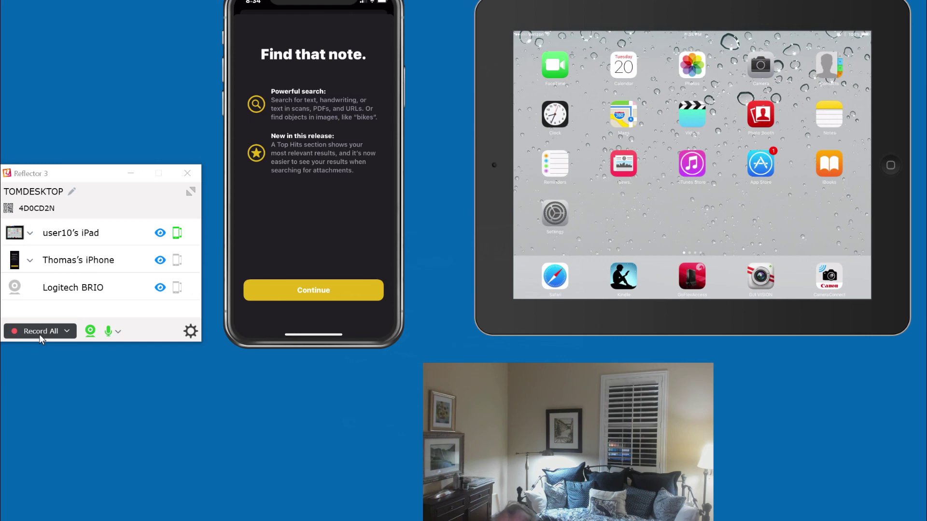
# - Choose Disconnect Device from the iPhone mirror's settings gear, leaving no devices connected
pyautogui.moveTo(729, 295)
pyautogui.click(244, 3)
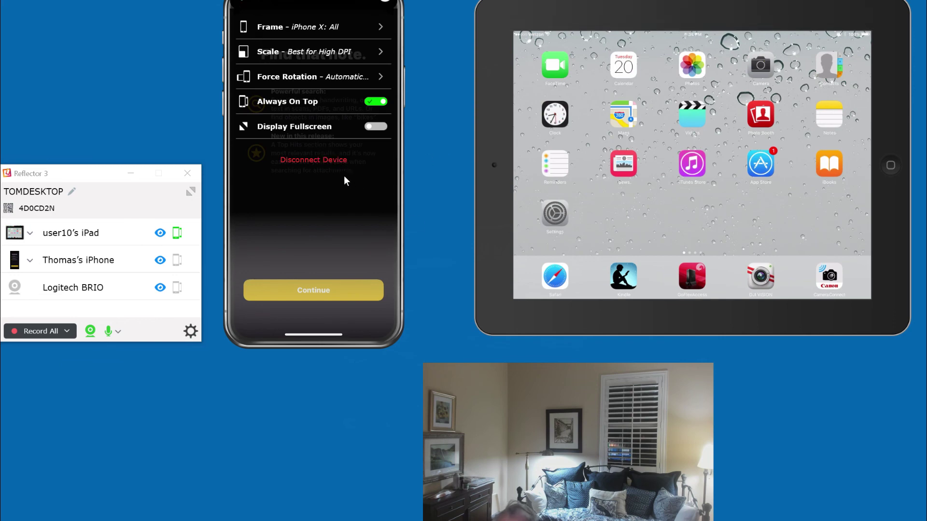
pyautogui.click(322, 159)
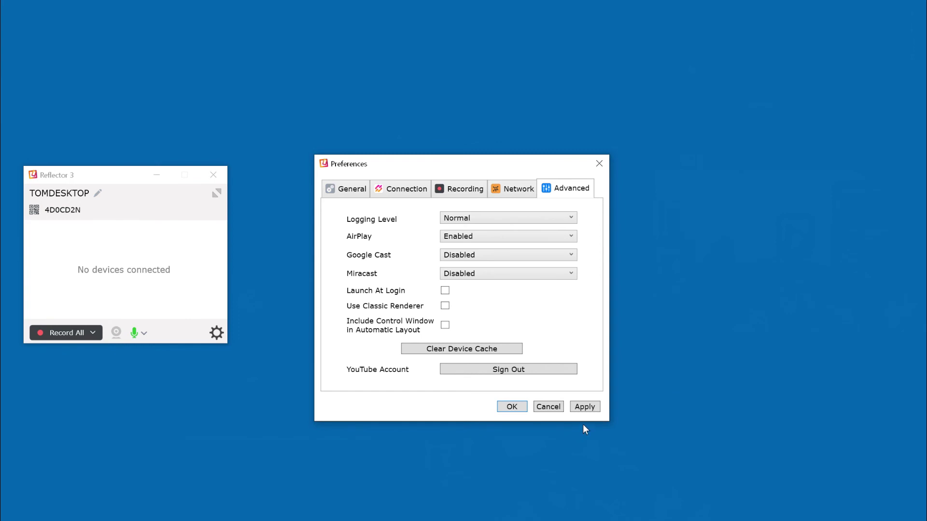